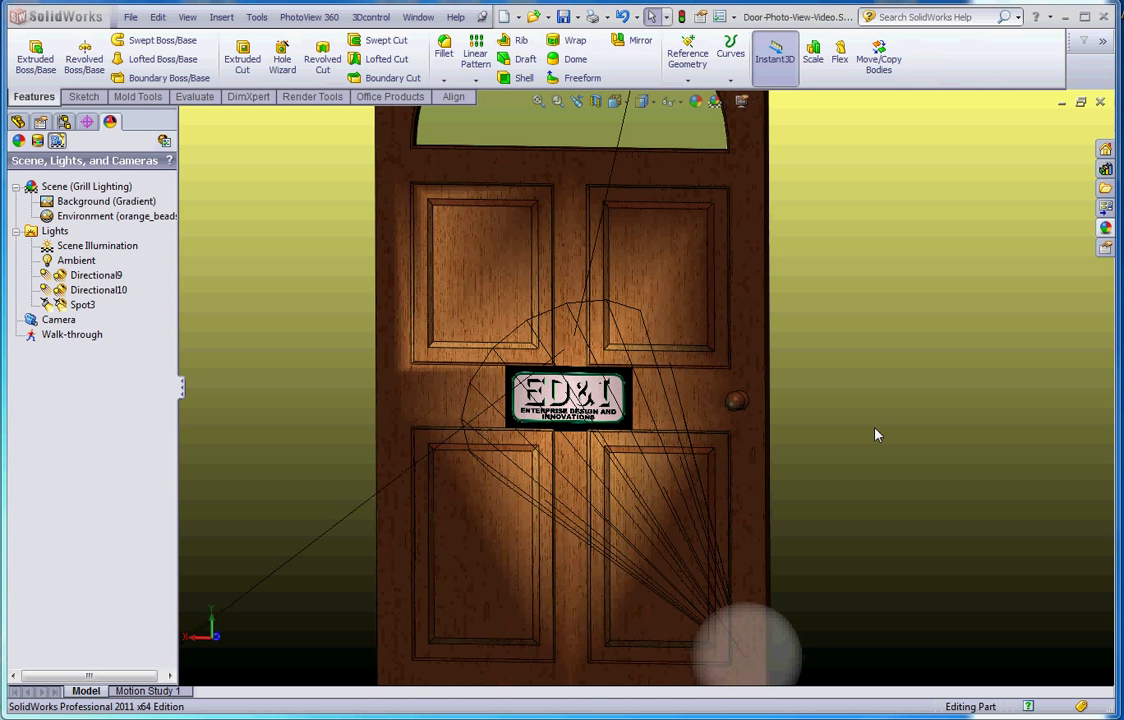
Step: Zoom the view out until the full door and the light glyphs fit on screen
{"action": "scroll", "coordinate": [838, 436], "scroll_direction": "down", "scroll_amount": 3}
{"action": "scroll", "coordinate": [657, 374], "scroll_direction": "up", "scroll_amount": 1}
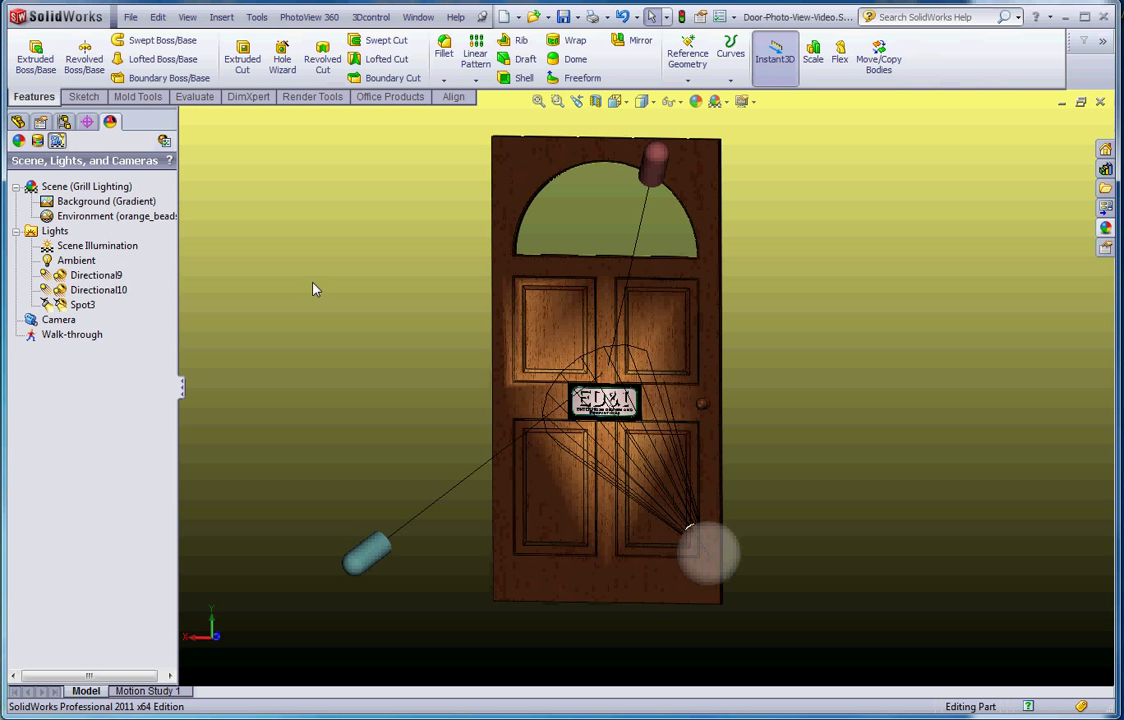
Step: Set Grill Lighting background and rendering brightness to 0.10 and scene reflectivity to 0.50 w/srm^2
{"action": "left_click", "coordinate": [58, 188]}
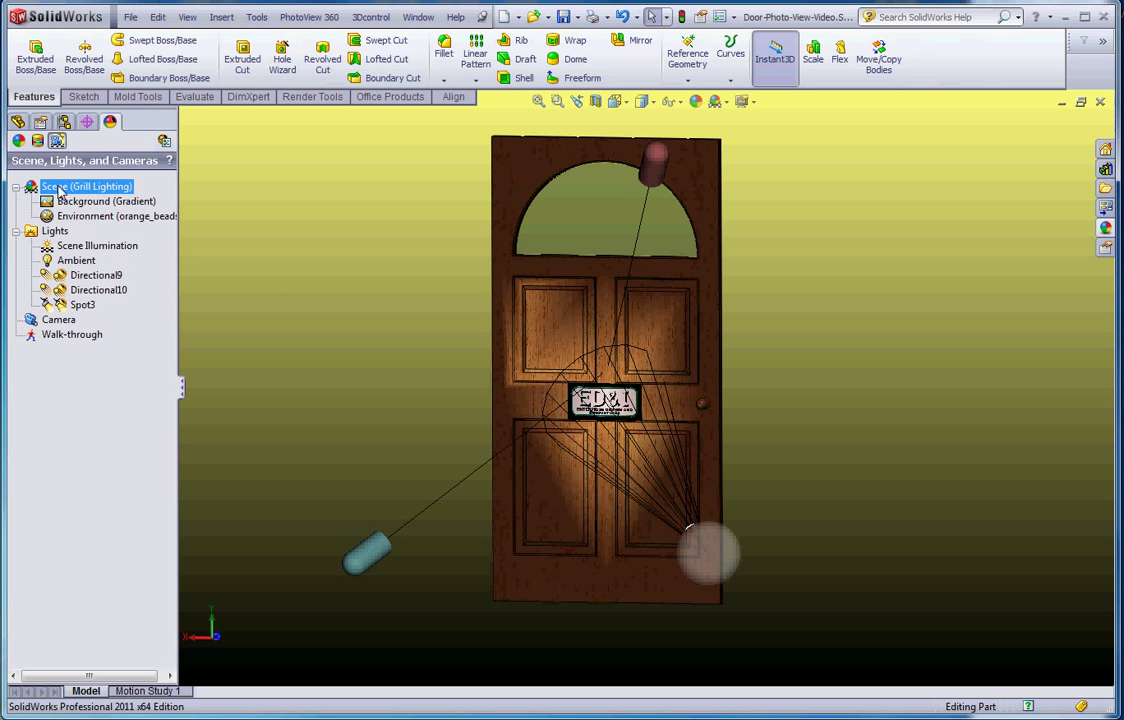
{"action": "right_click", "coordinate": [58, 189]}
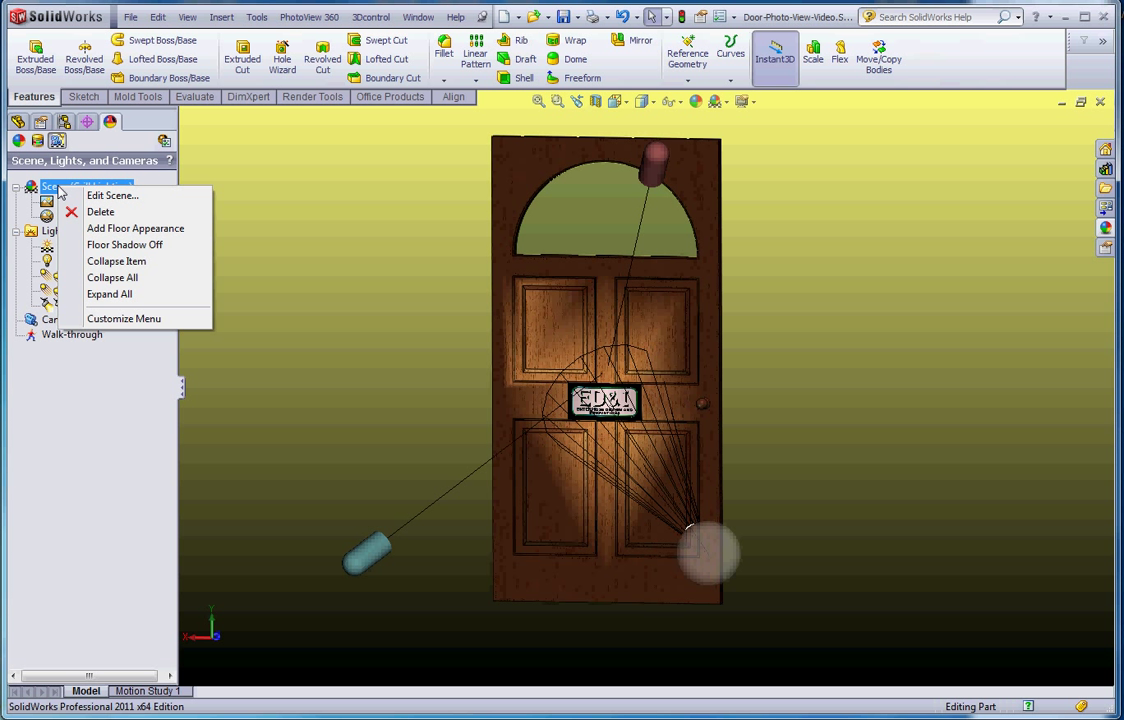
{"action": "left_click", "coordinate": [113, 195]}
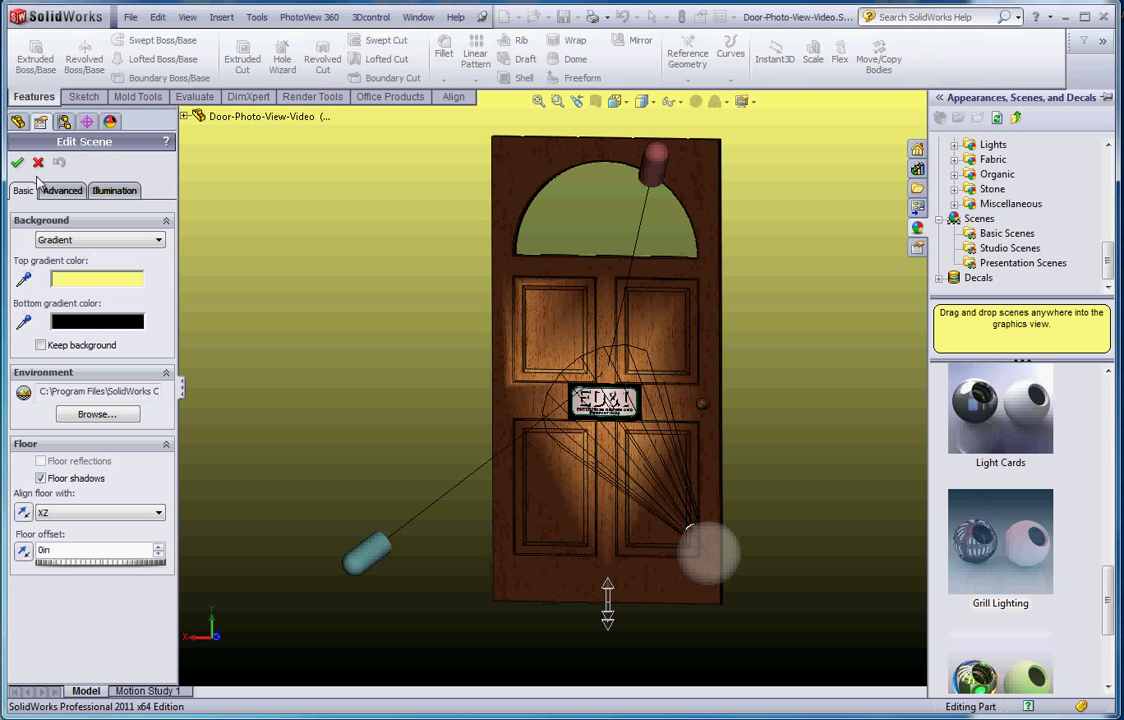
{"action": "left_click", "coordinate": [113, 191]}
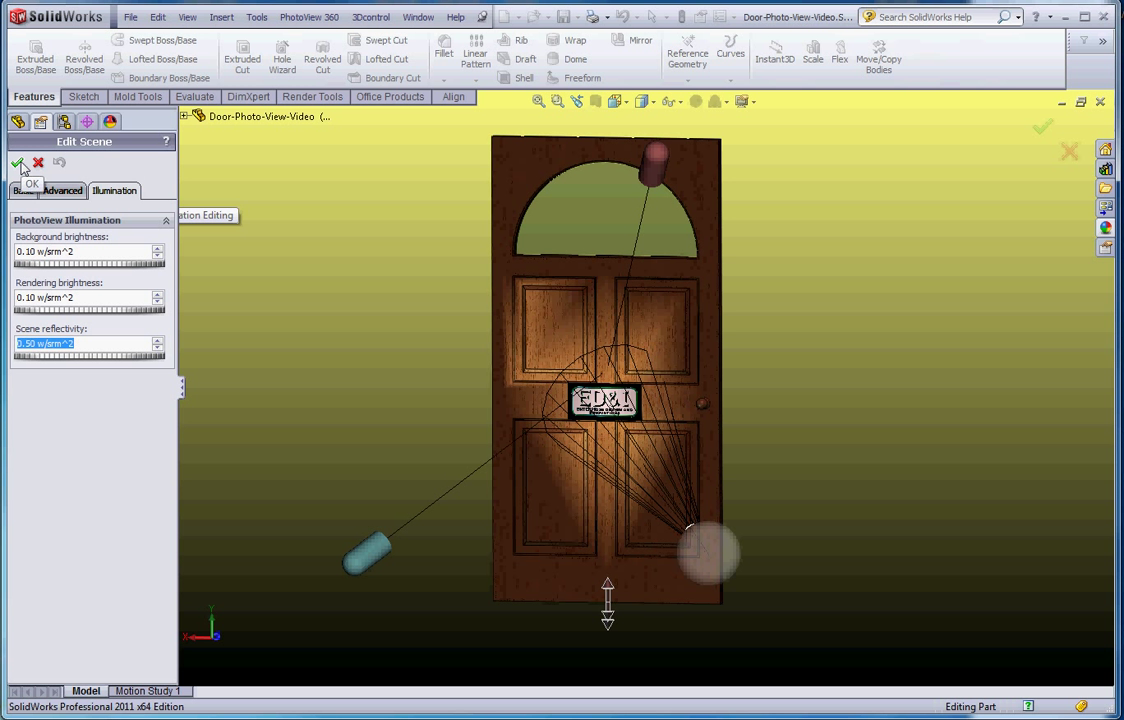
{"action": "left_click", "coordinate": [18, 163]}
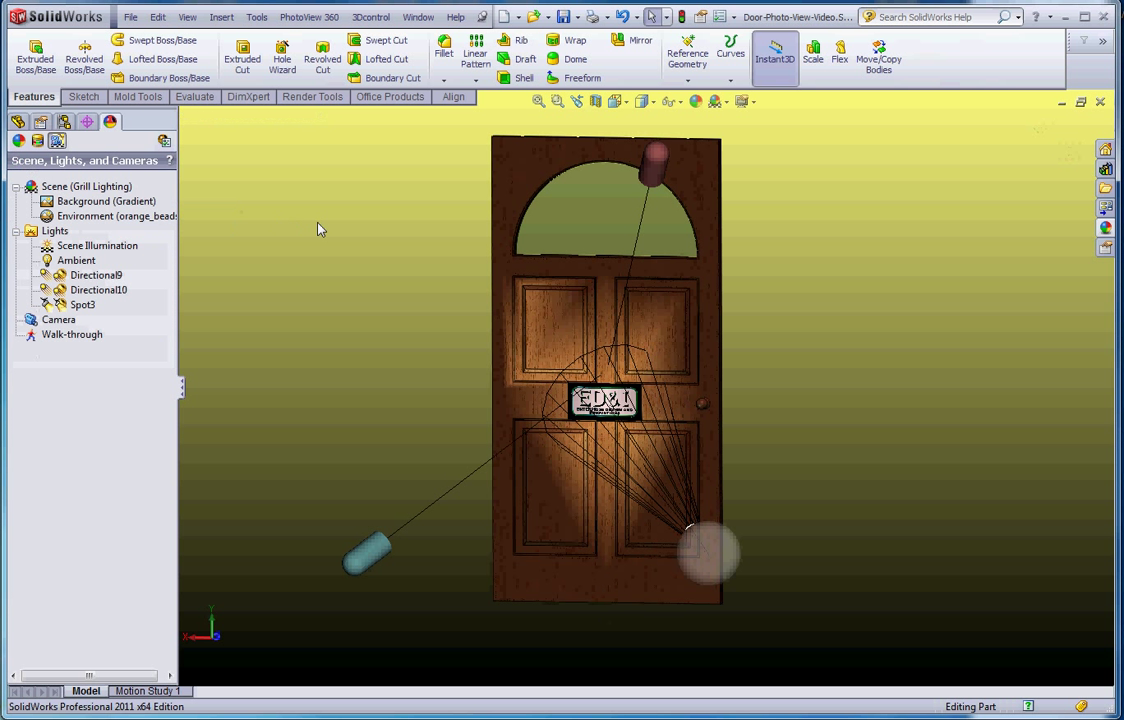
Step: Give Directional9 a 0.3° PhotoView shadow softness and a higher shadow quality
{"action": "right_click", "coordinate": [92, 276]}
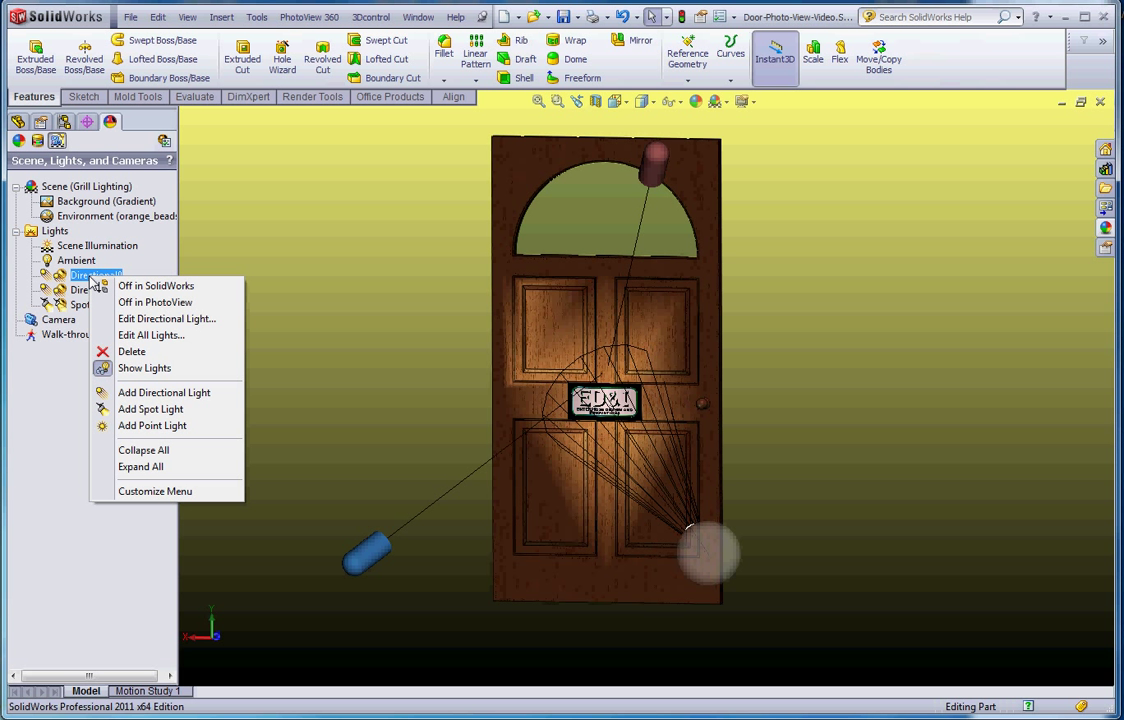
{"action": "left_click", "coordinate": [160, 318]}
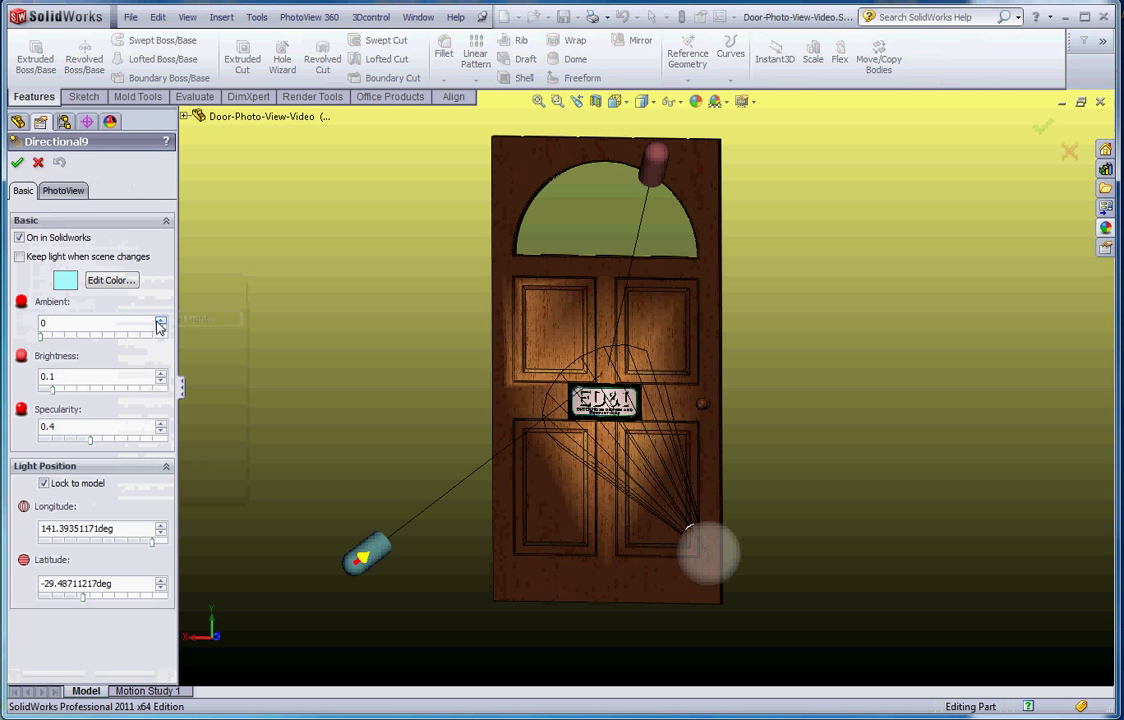
{"action": "left_click", "coordinate": [64, 189]}
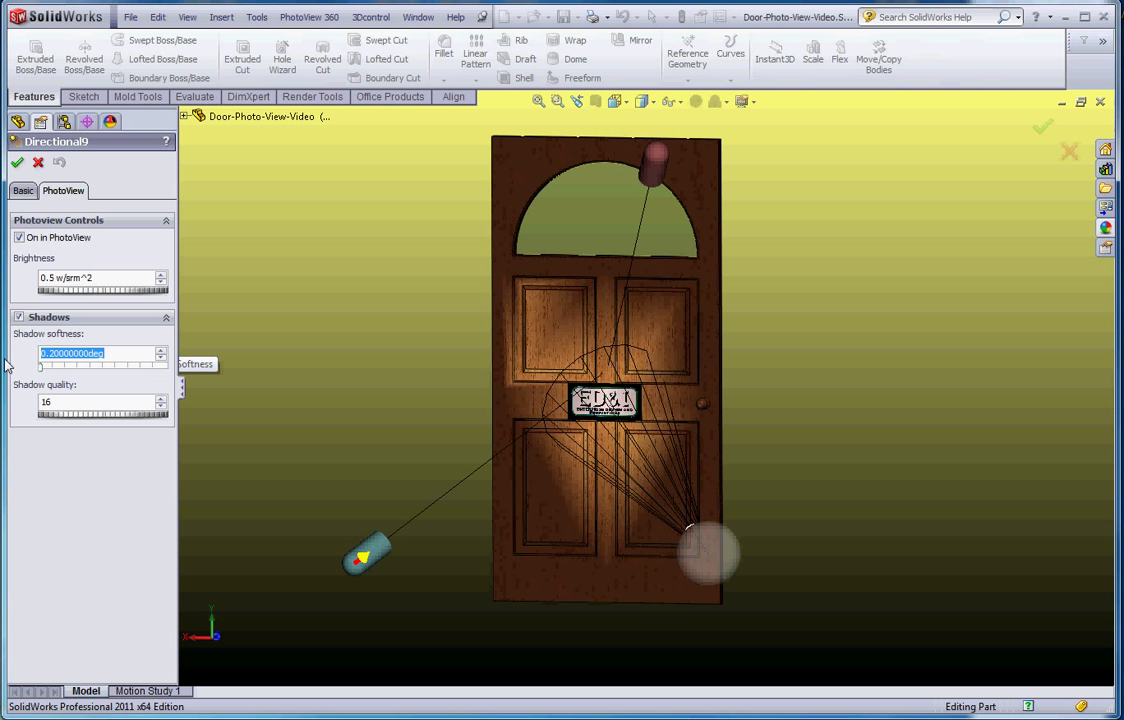
{"action": "type", "text": ".3"}
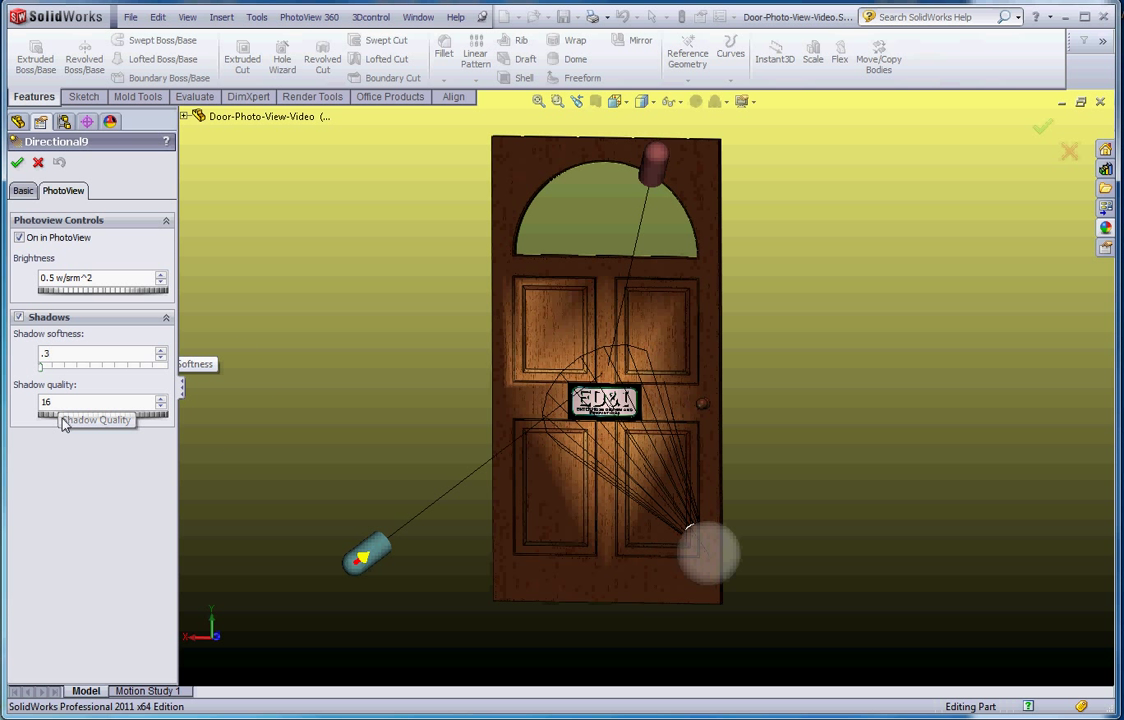
{"action": "left_click_drag", "start_coordinate": [65, 421], "coordinate": [80, 375]}
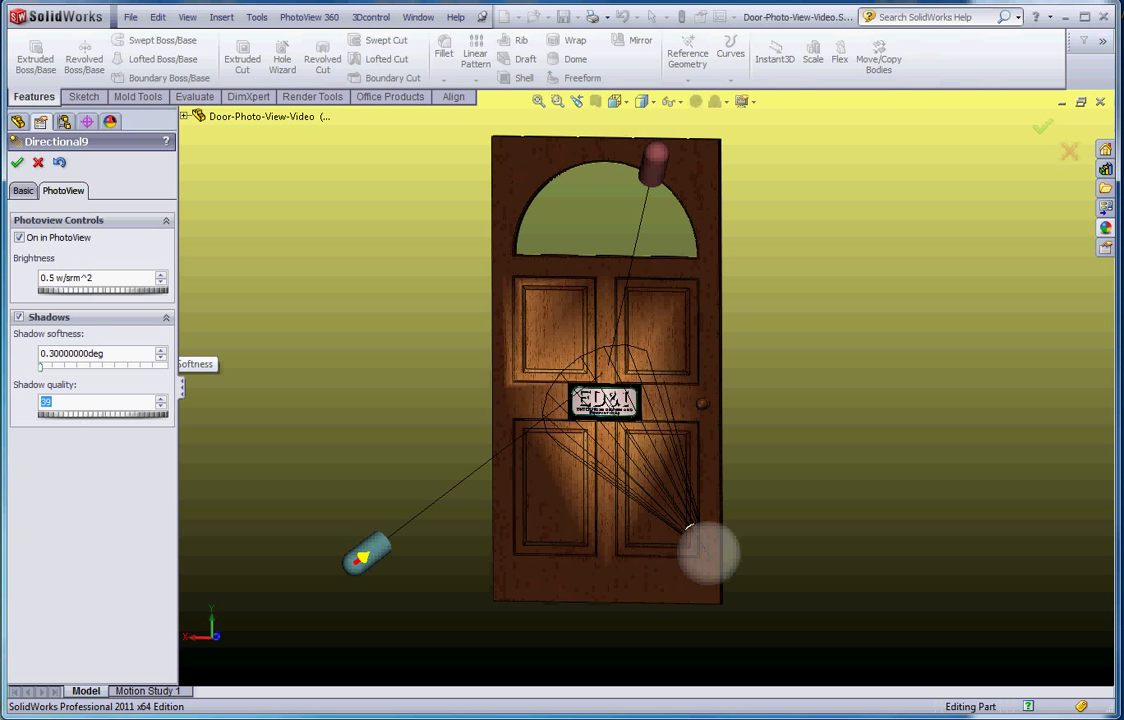
{"action": "left_click", "coordinate": [17, 162]}
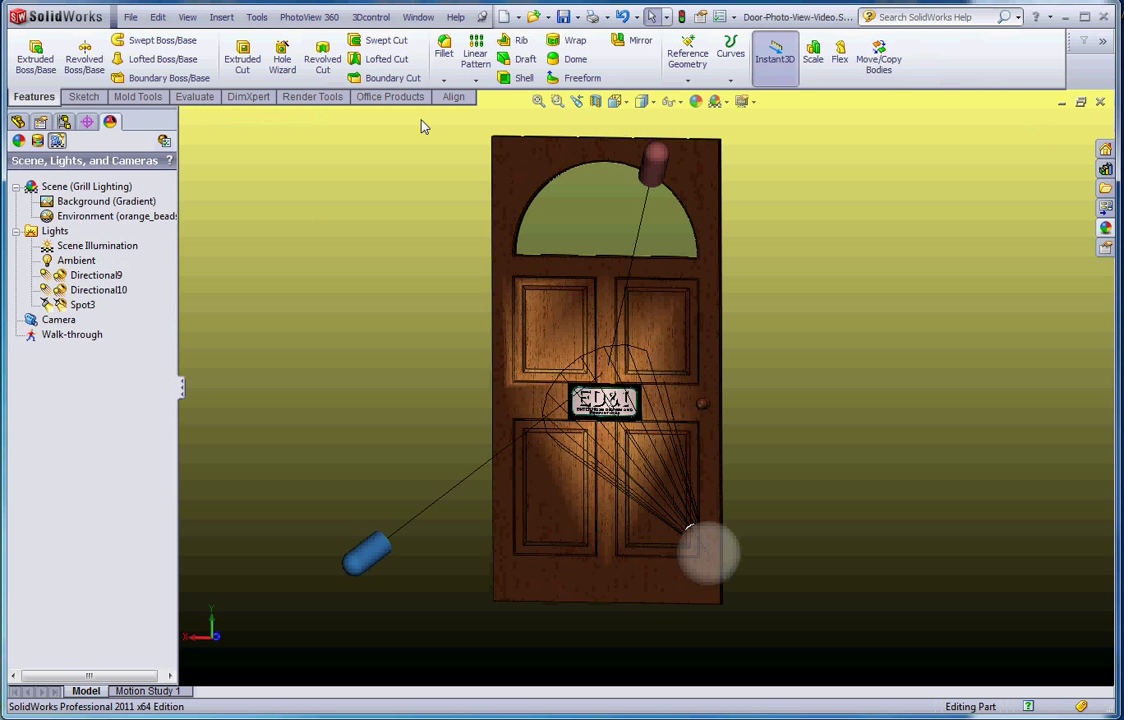
{"action": "left_click", "coordinate": [309, 17]}
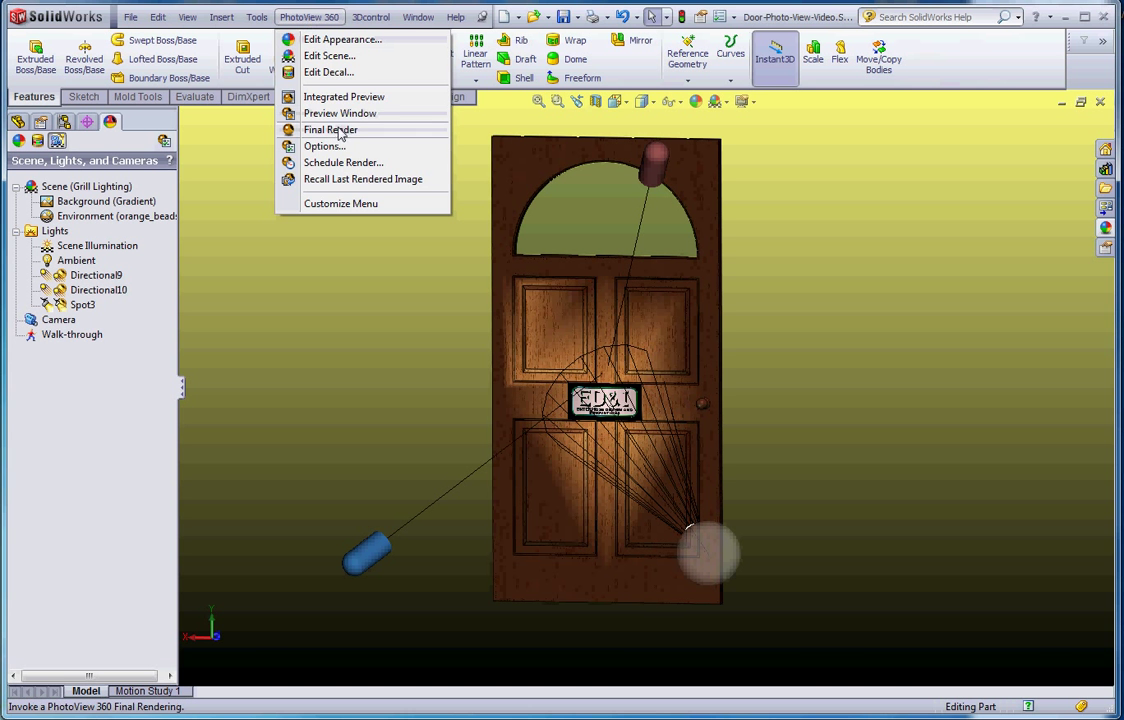
{"action": "left_click", "coordinate": [310, 130]}
{"action": "left_click", "coordinate": [560, 382]}
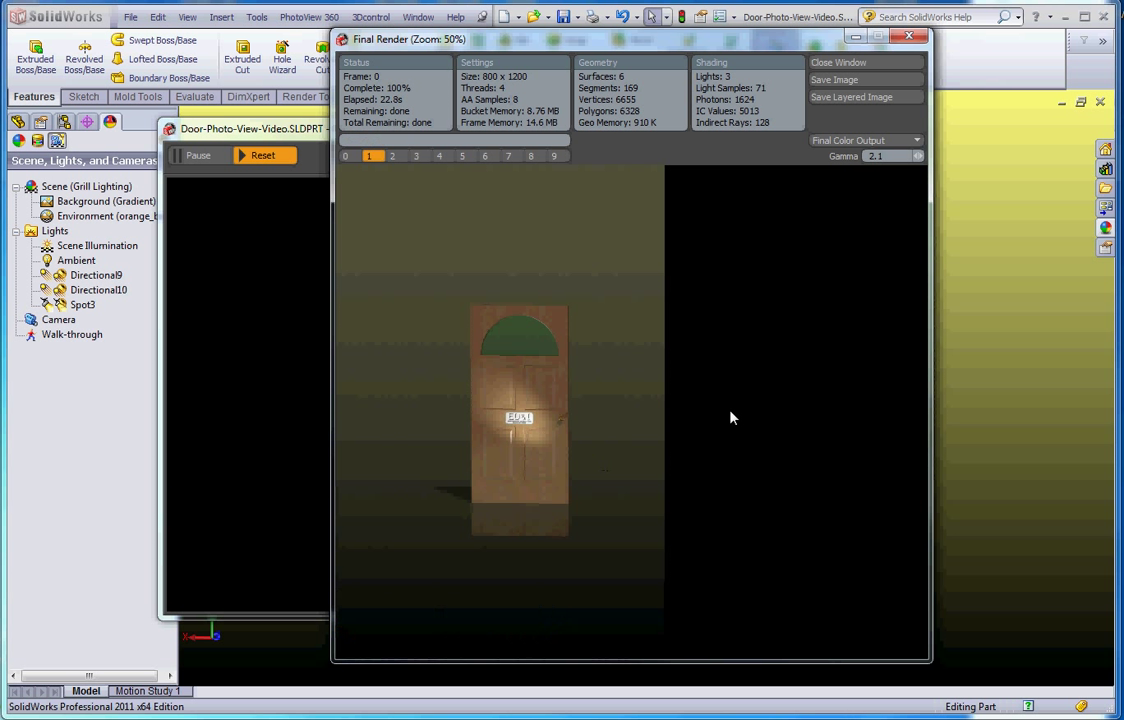
{"action": "left_click", "coordinate": [912, 40]}
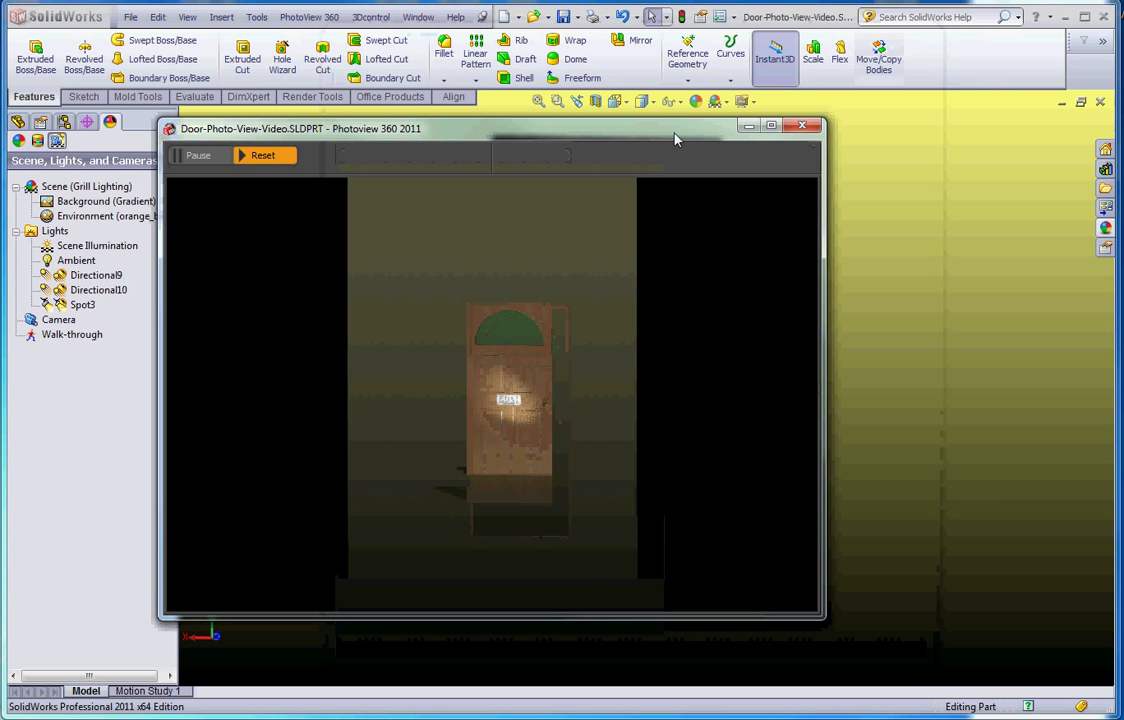
{"action": "left_click", "coordinate": [812, 127]}
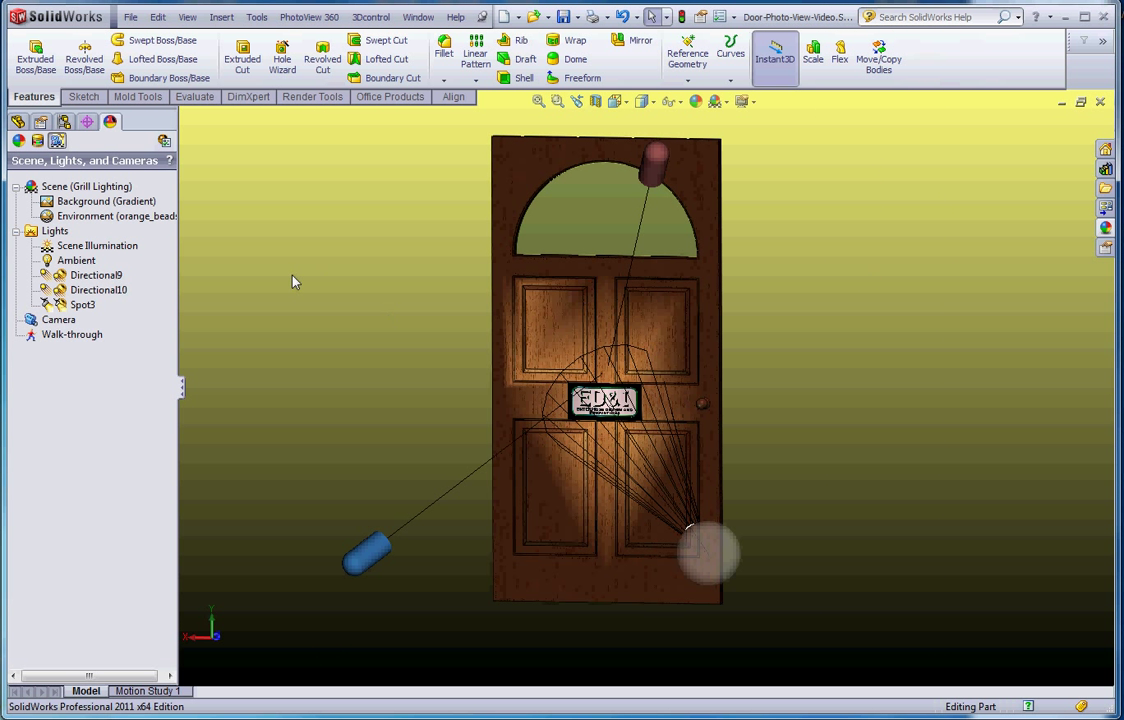
Step: Add Camera1, moved closer to the door, and show it under the Camera folder
{"action": "left_click", "coordinate": [57, 320]}
{"action": "right_click", "coordinate": [57, 327]}
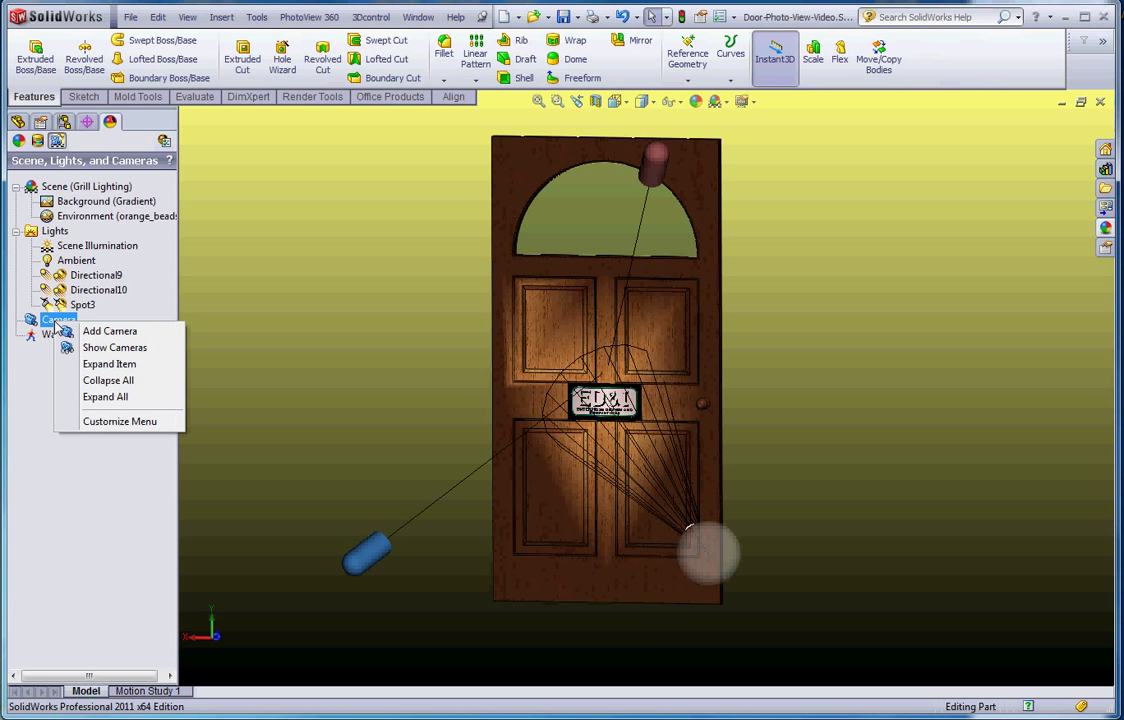
{"action": "left_click", "coordinate": [115, 331]}
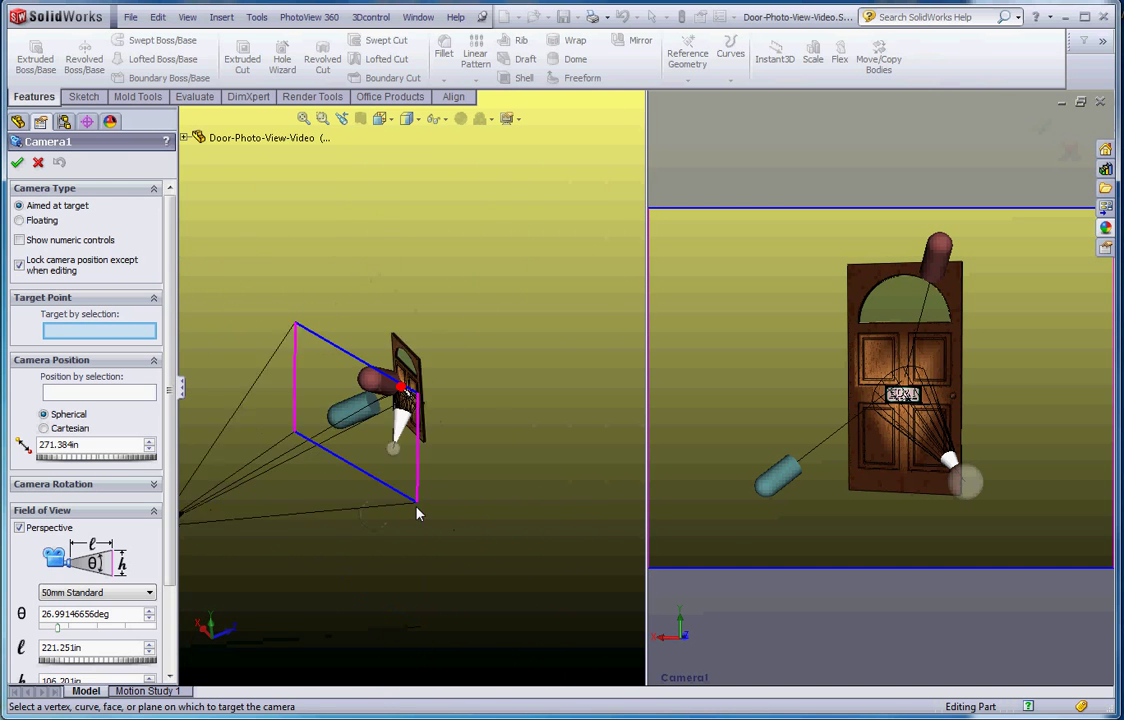
{"action": "scroll", "coordinate": [274, 431], "scroll_direction": "up", "scroll_amount": 2}
{"action": "scroll", "coordinate": [276, 484], "scroll_direction": "down", "scroll_amount": 3}
{"action": "scroll", "coordinate": [421, 441], "scroll_direction": "up", "scroll_amount": 3}
{"action": "scroll", "coordinate": [452, 408], "scroll_direction": "down", "scroll_amount": 1}
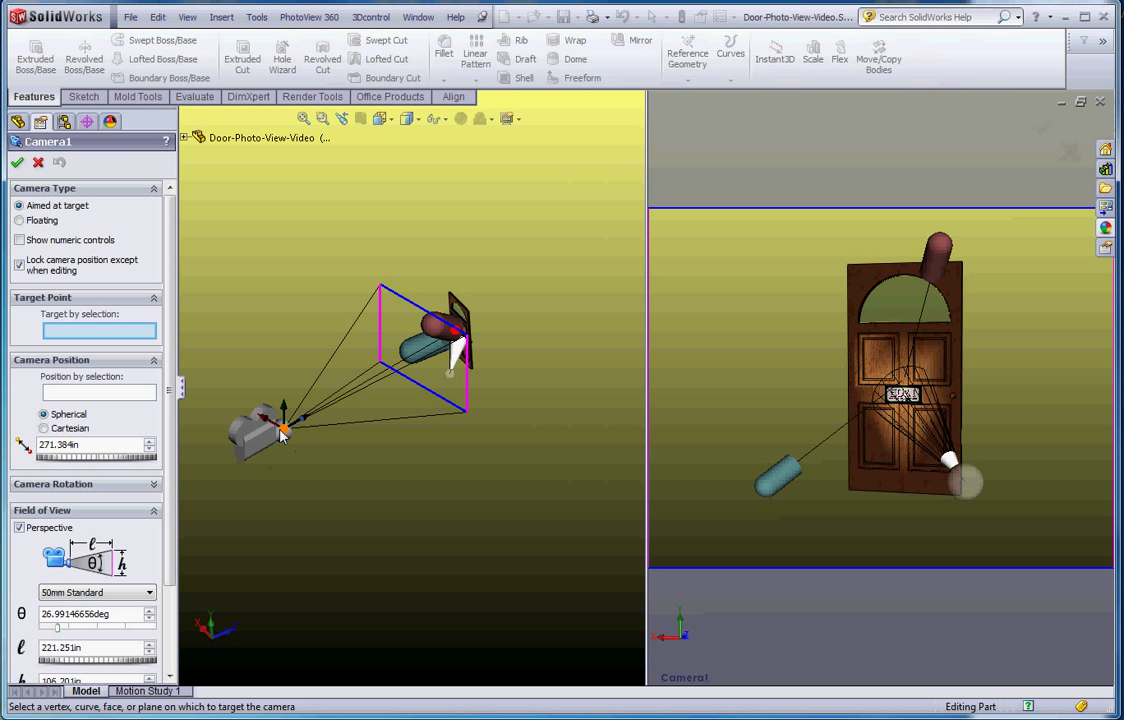
{"action": "left_click_drag", "start_coordinate": [283, 435], "coordinate": [409, 394]}
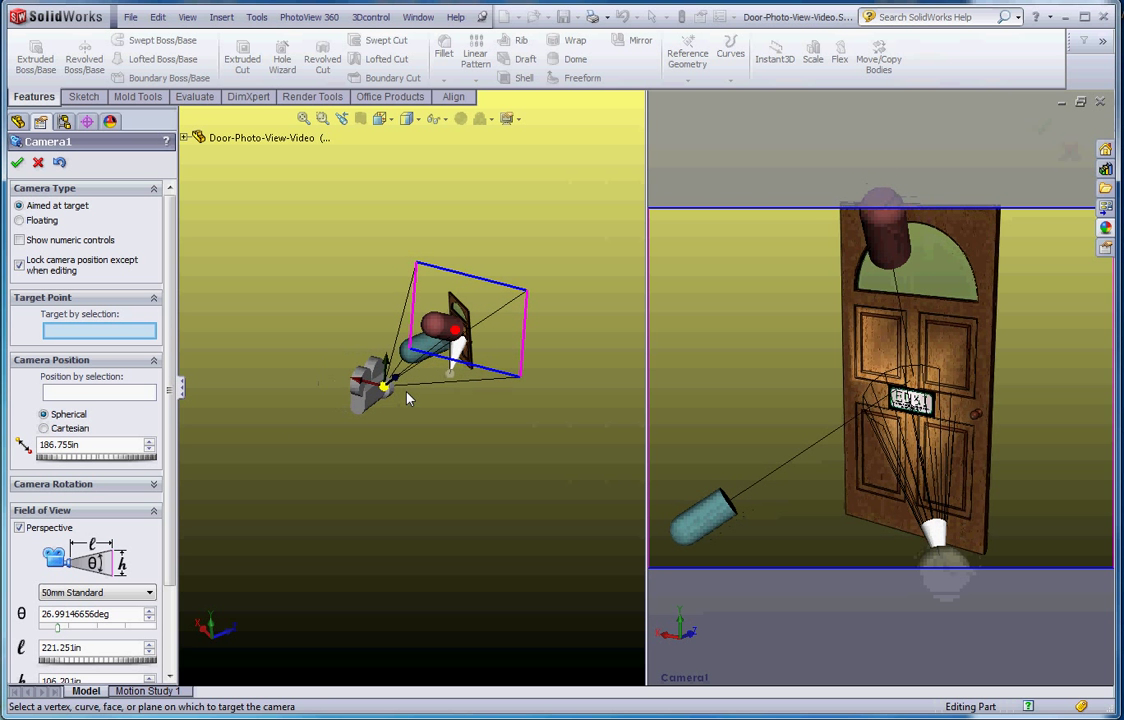
{"action": "left_click", "coordinate": [18, 162]}
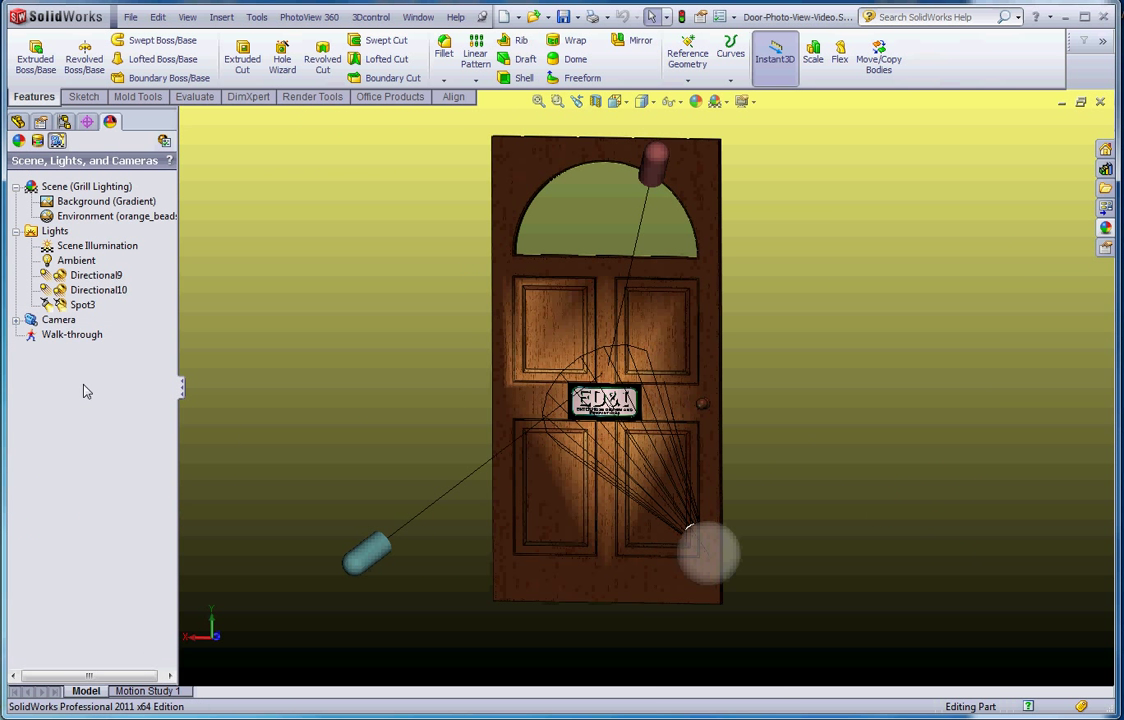
{"action": "left_click", "coordinate": [16, 320]}
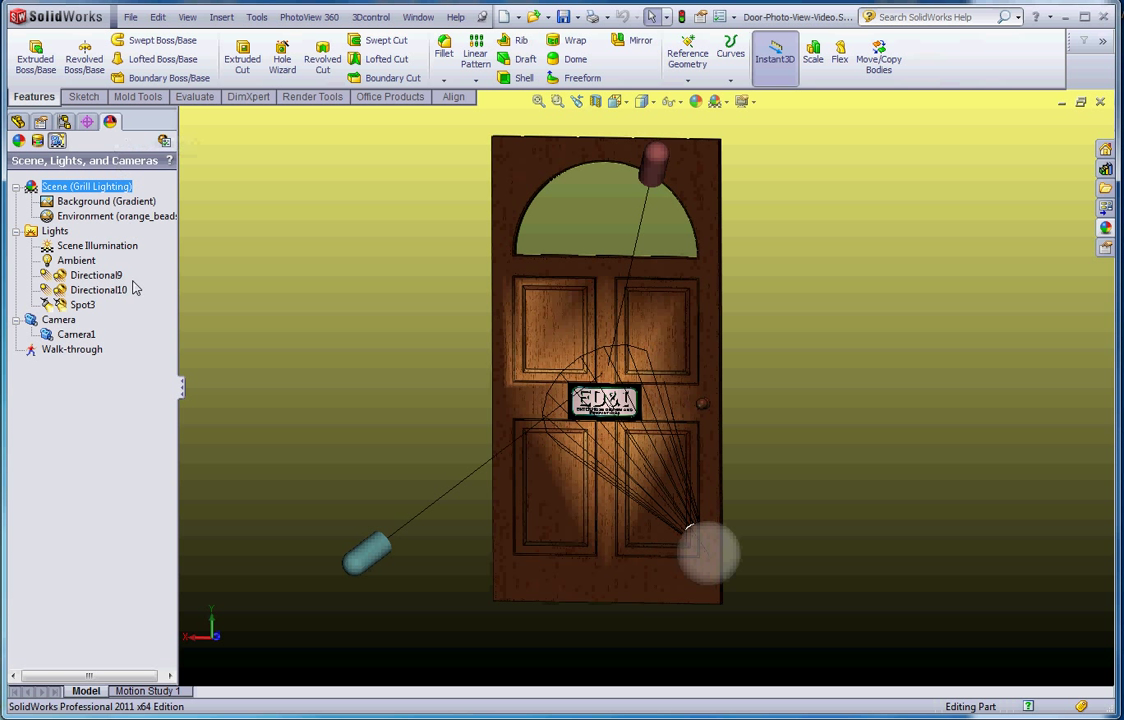
Step: Hide the light symbols and pull Camera1 down and closer to the door
{"action": "right_click", "coordinate": [93, 279]}
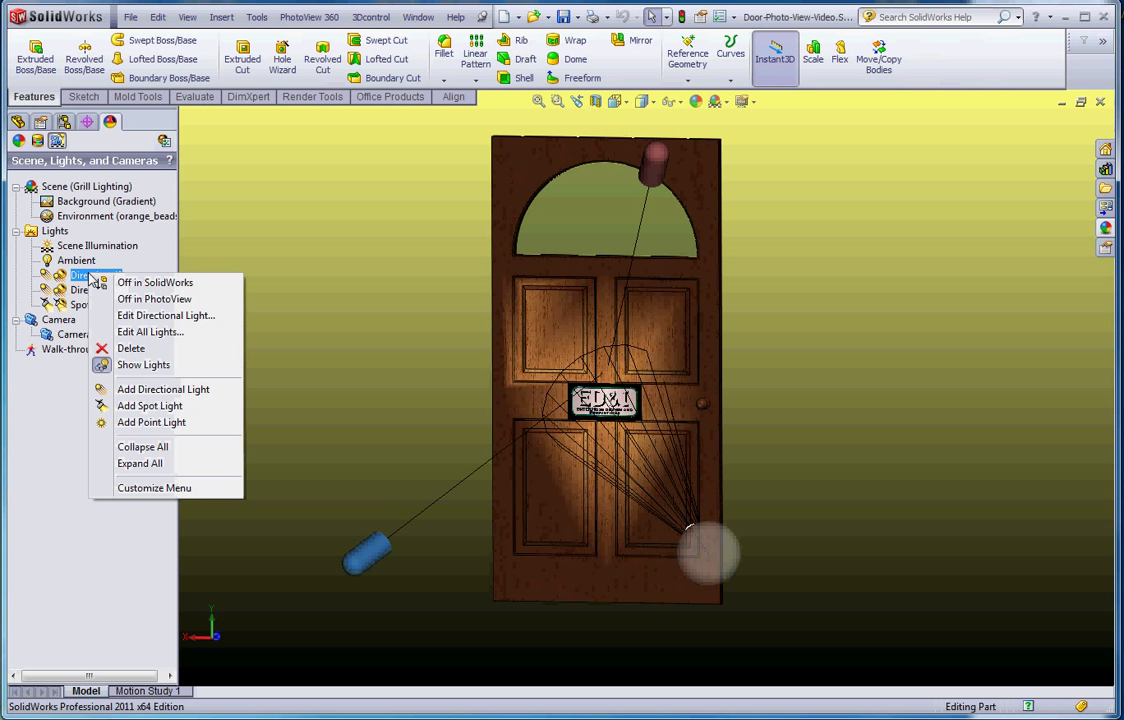
{"action": "left_click", "coordinate": [143, 365]}
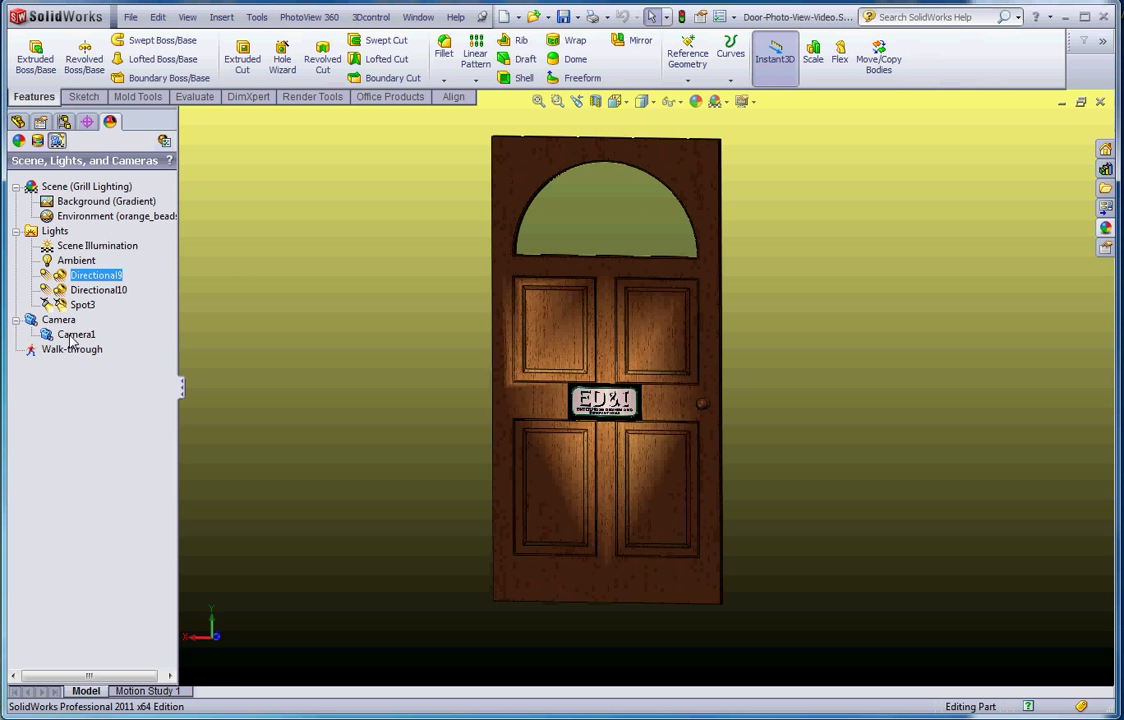
{"action": "right_click", "coordinate": [72, 336]}
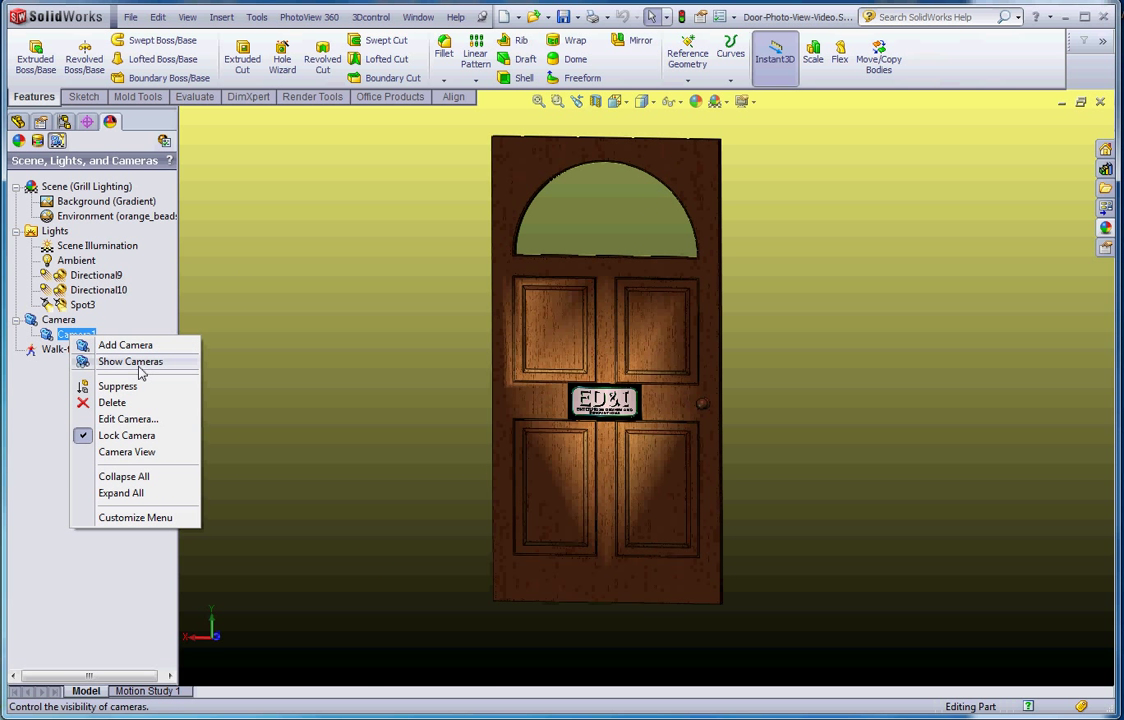
{"action": "left_click", "coordinate": [127, 419]}
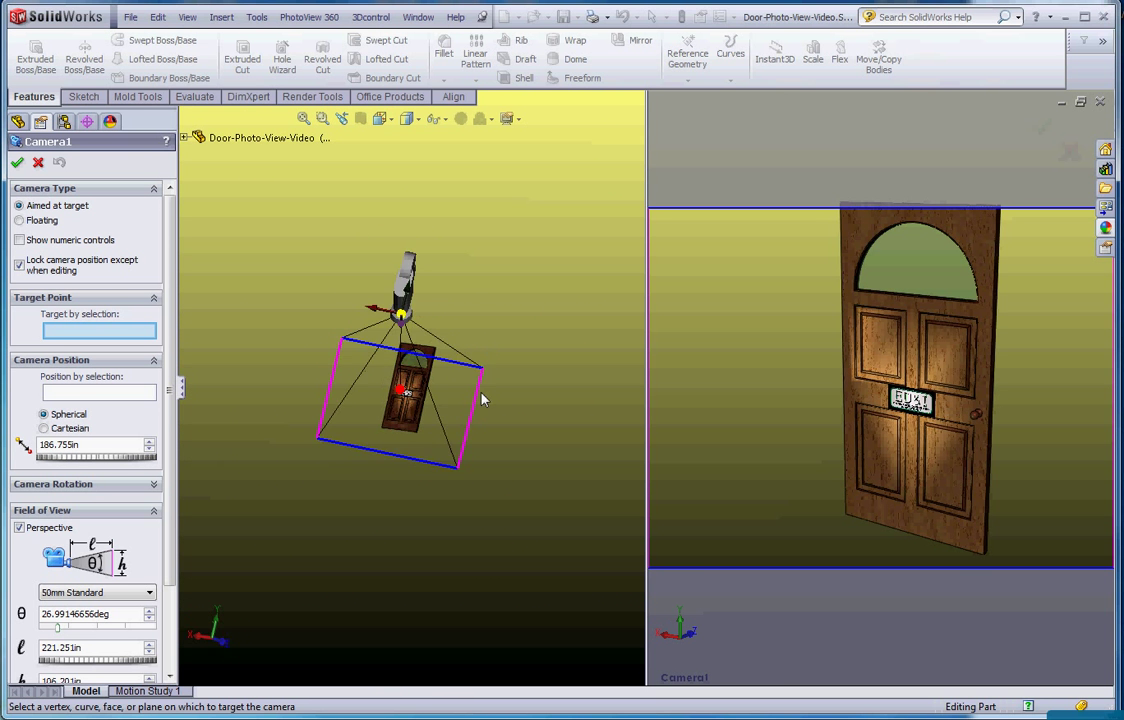
{"action": "middle_click_drag", "start_coordinate": [481, 399], "coordinate": [414, 403]}
{"action": "scroll", "coordinate": [414, 403], "scroll_direction": "down", "scroll_amount": 6}
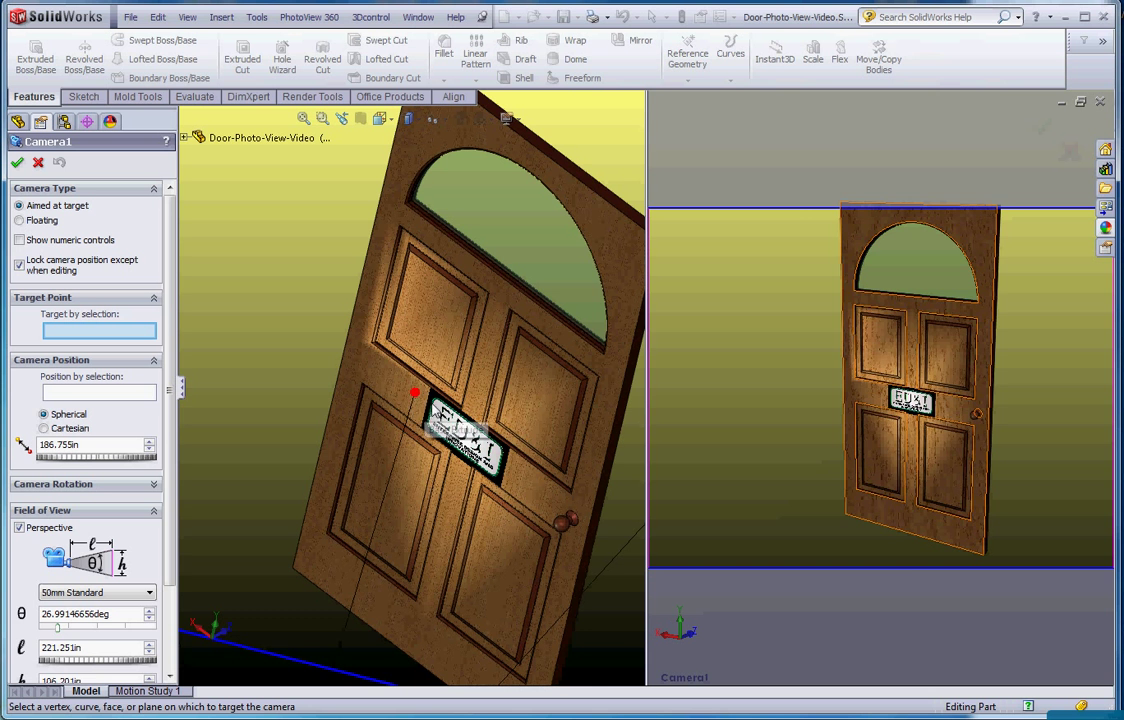
{"action": "mouse_move", "coordinate": [414, 398]}
{"action": "left_mouse_down"}
{"action": "mouse_move", "coordinate": [440, 410]}
{"action": "mouse_move", "coordinate": [492, 381]}
{"action": "left_mouse_up"}
{"action": "scroll", "coordinate": [510, 425], "scroll_direction": "up", "scroll_amount": 10}
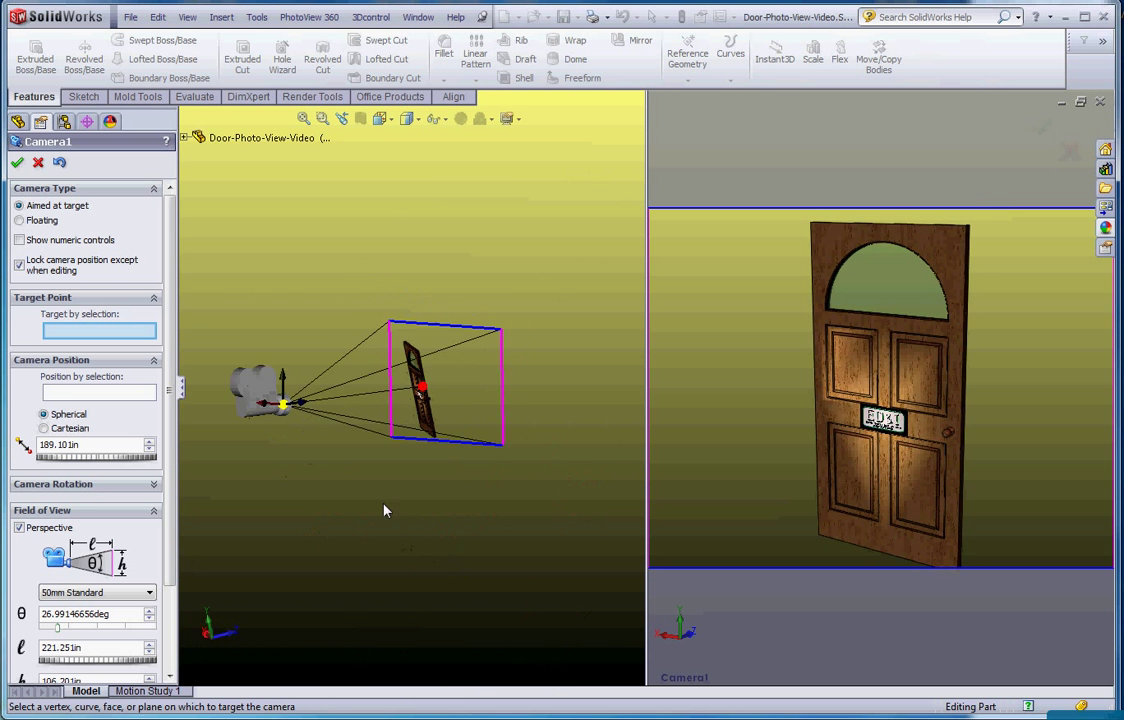
{"action": "middle_click_drag", "start_coordinate": [384, 511], "coordinate": [338, 460]}
{"action": "left_click_drag", "start_coordinate": [230, 320], "coordinate": [366, 452]}
Step: Place Camera1 below the door, target the door's front face, and confirm
{"action": "middle_click_drag", "start_coordinate": [481, 538], "coordinate": [522, 440]}
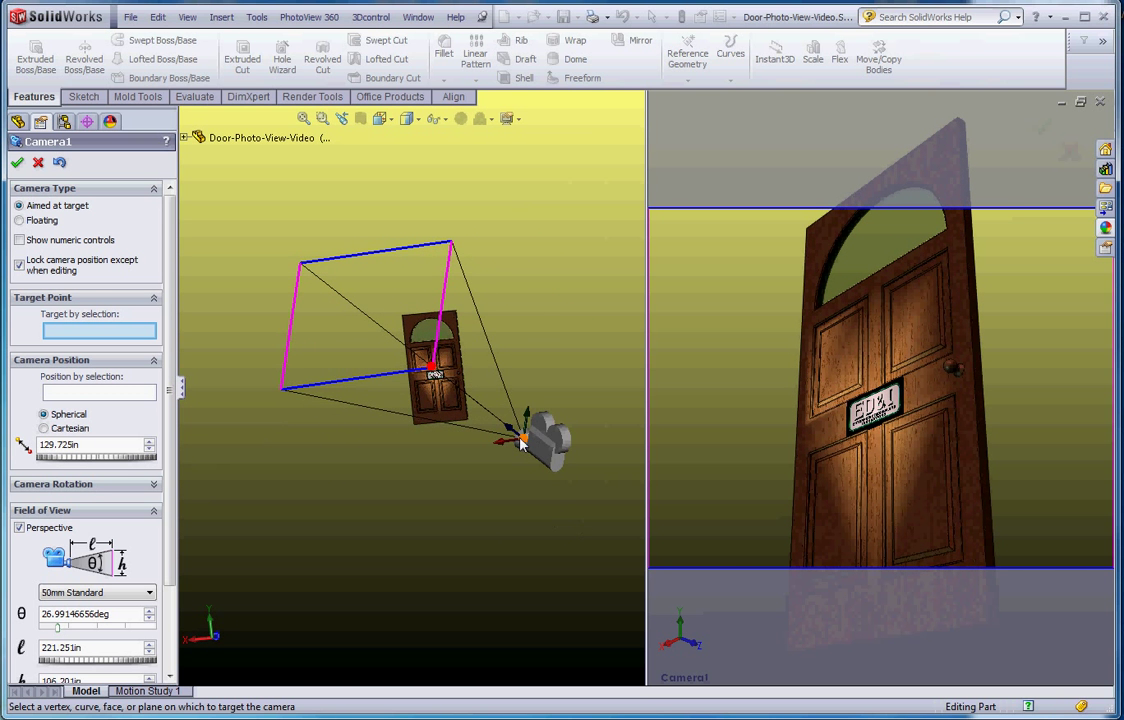
{"action": "left_click_drag", "start_coordinate": [522, 440], "coordinate": [425, 452]}
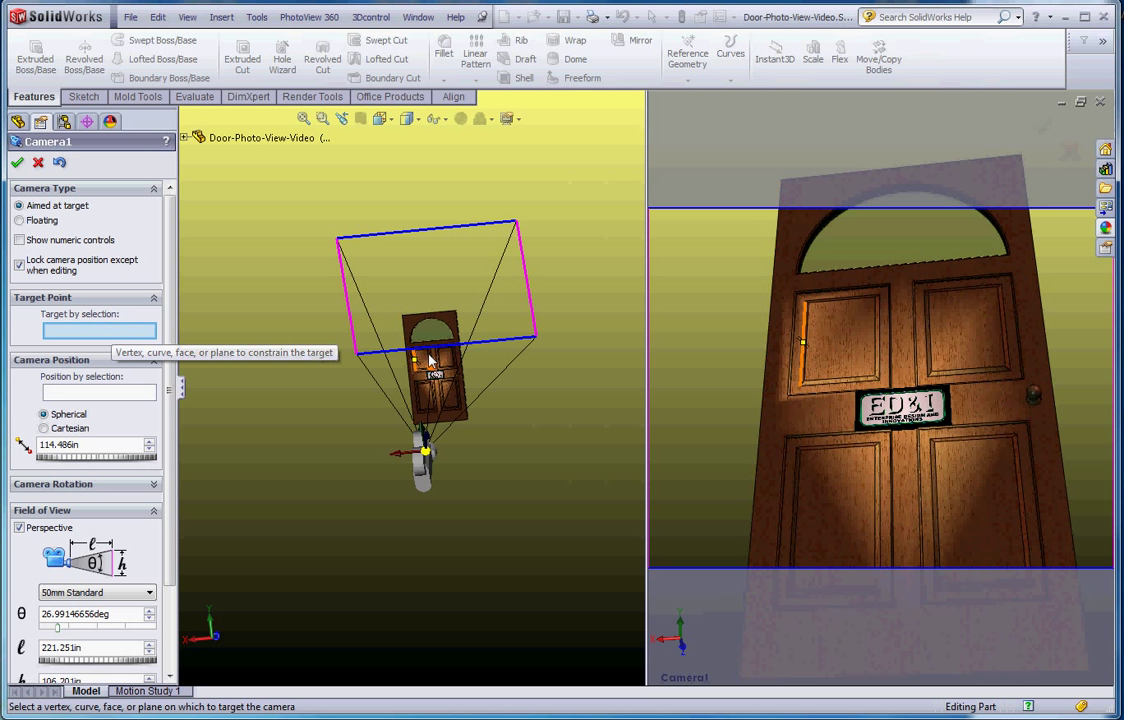
{"action": "scroll", "coordinate": [470, 395], "scroll_direction": "down", "scroll_amount": 2}
{"action": "scroll", "coordinate": [470, 395], "scroll_direction": "down", "scroll_amount": 3}
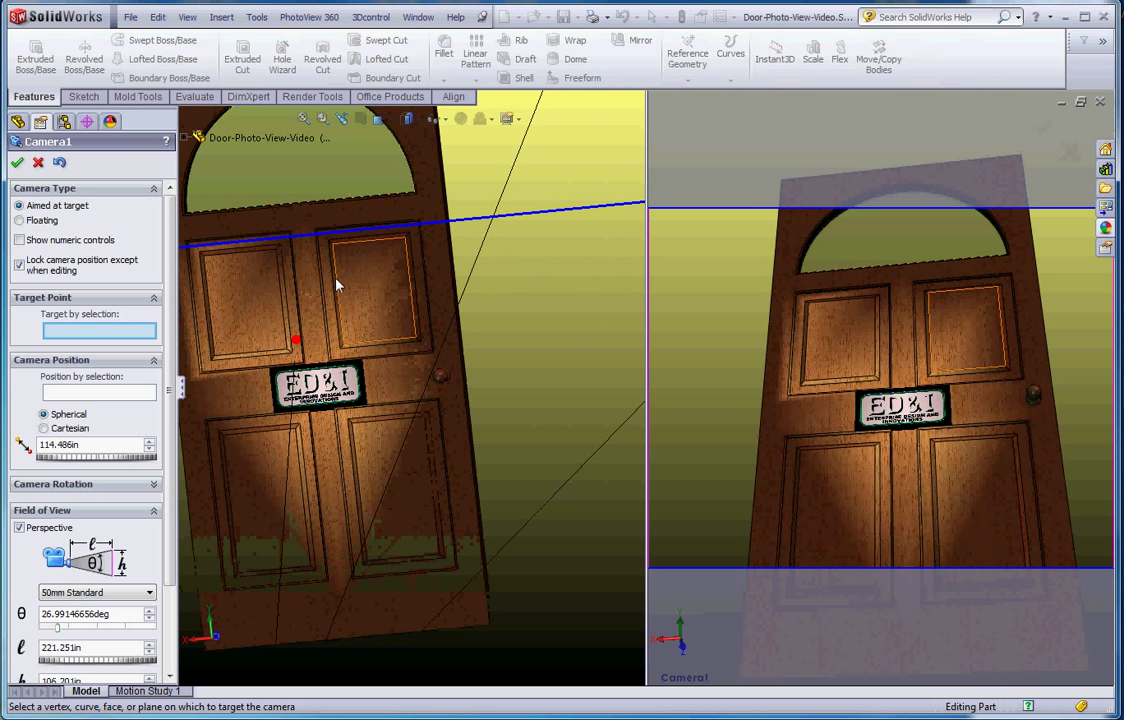
{"action": "left_click", "coordinate": [316, 305]}
{"action": "scroll", "coordinate": [335, 378], "scroll_direction": "up", "scroll_amount": 3}
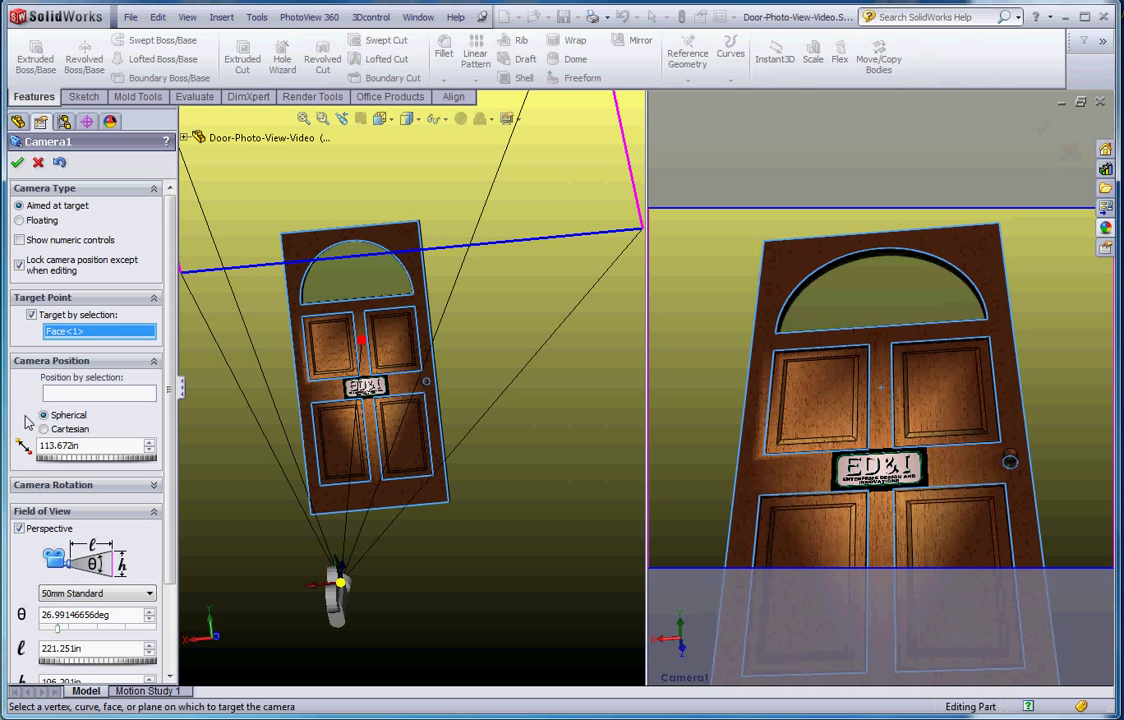
{"action": "left_click", "coordinate": [18, 164]}
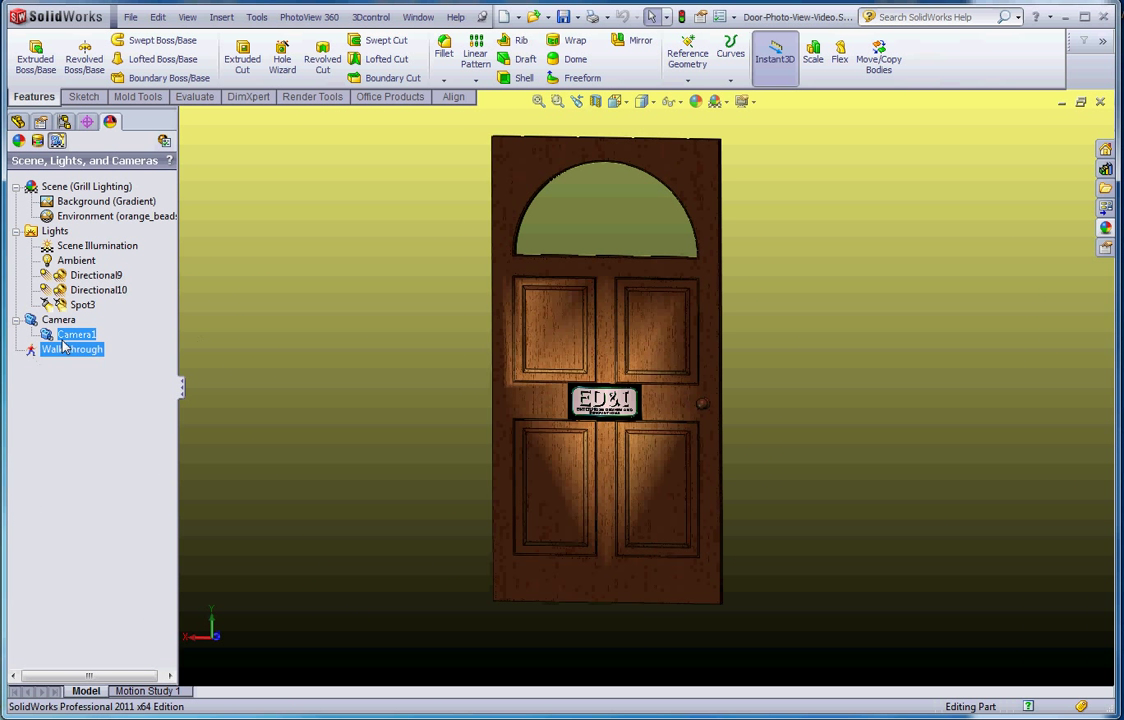
Step: Switch to Camera View through Camera1 for a close upward look at the panels and ED&I sign
{"action": "left_click", "coordinate": [68, 336]}
{"action": "right_click", "coordinate": [68, 336]}
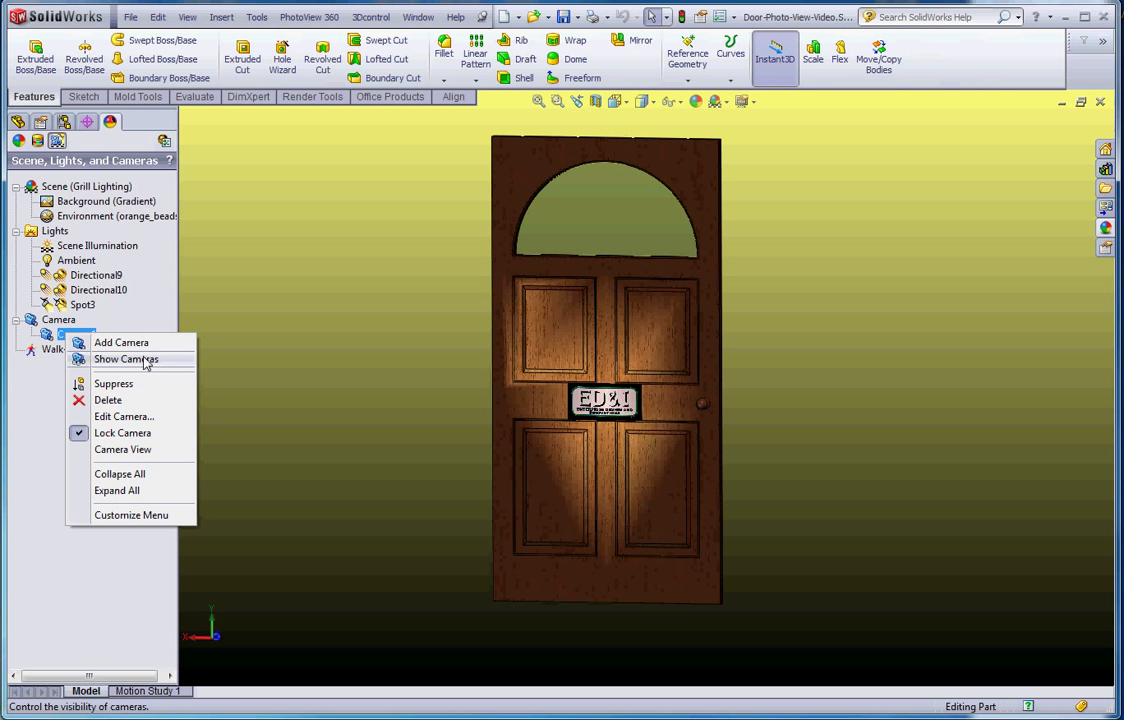
{"action": "left_click", "coordinate": [150, 452]}
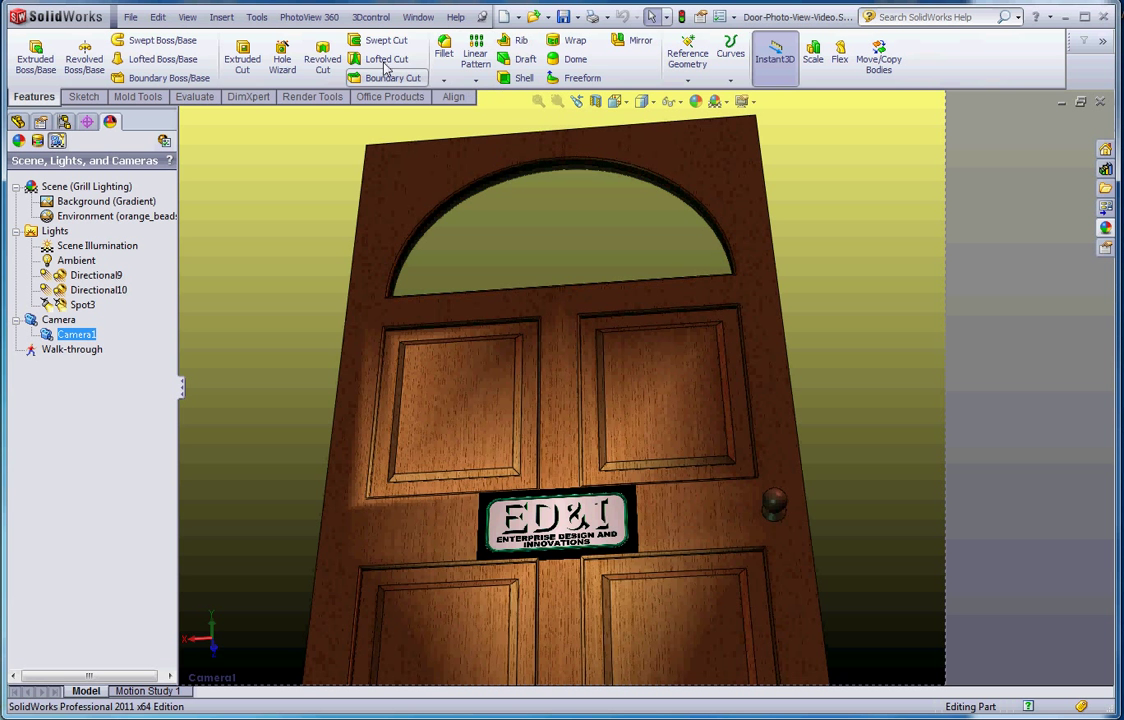
{"action": "left_click", "coordinate": [311, 19]}
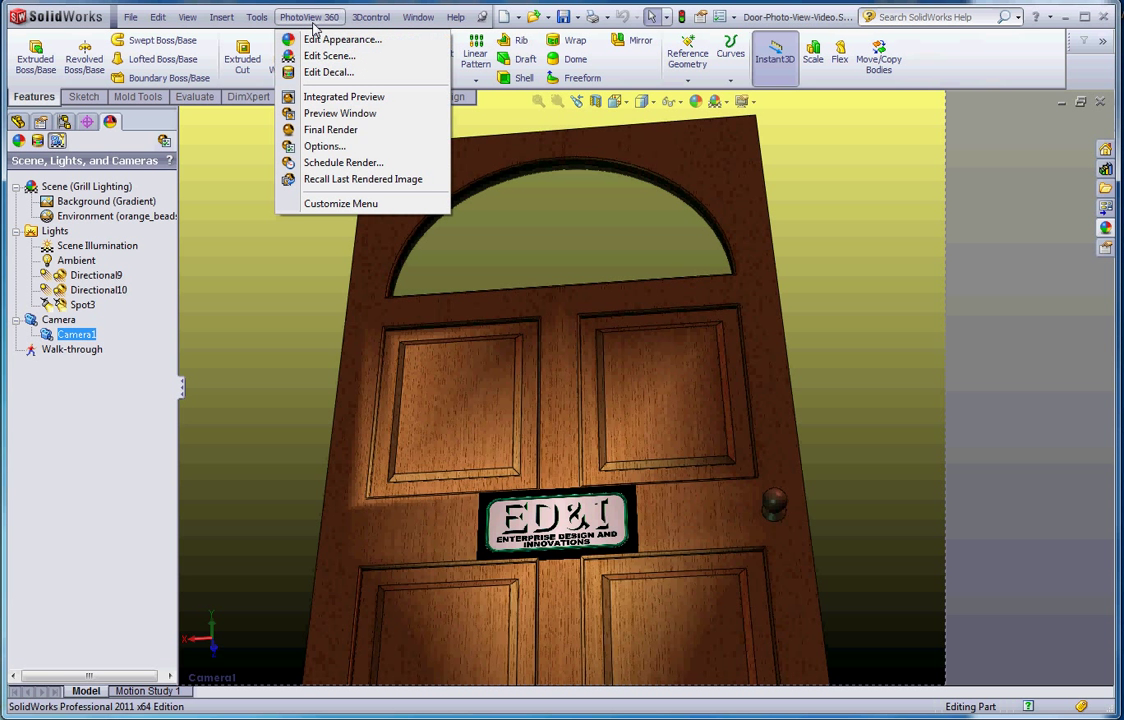
{"action": "left_click", "coordinate": [330, 130]}
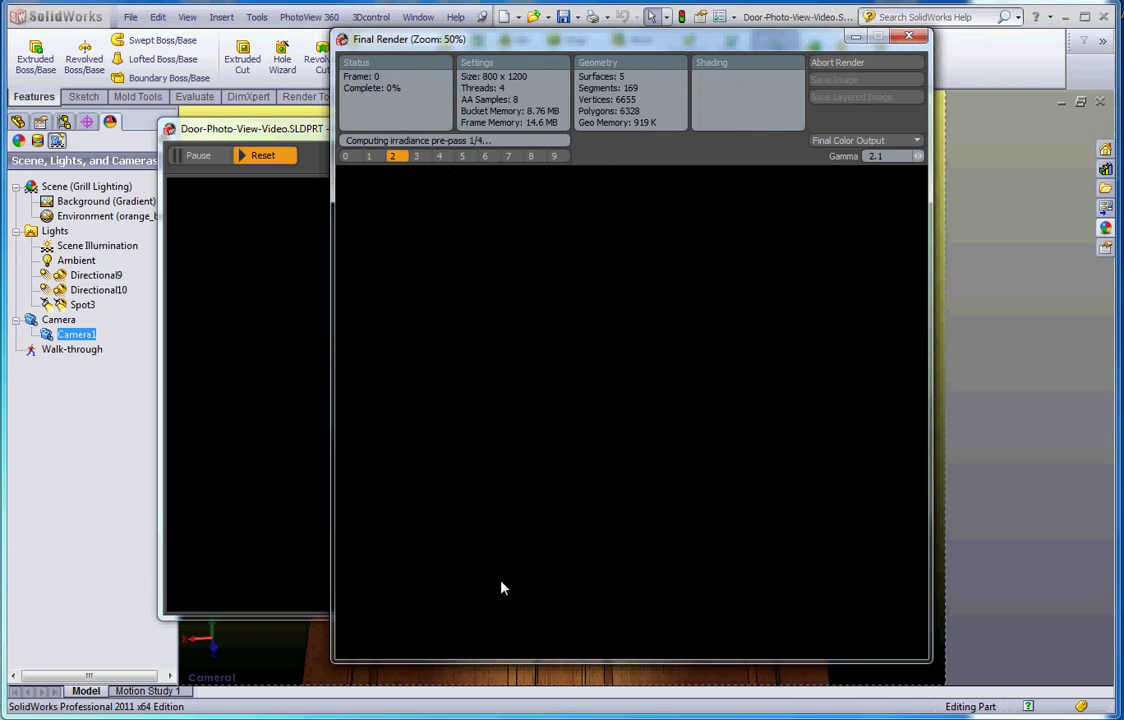
{"action": "left_click_drag", "start_coordinate": [560, 45], "coordinate": [845, 82]}
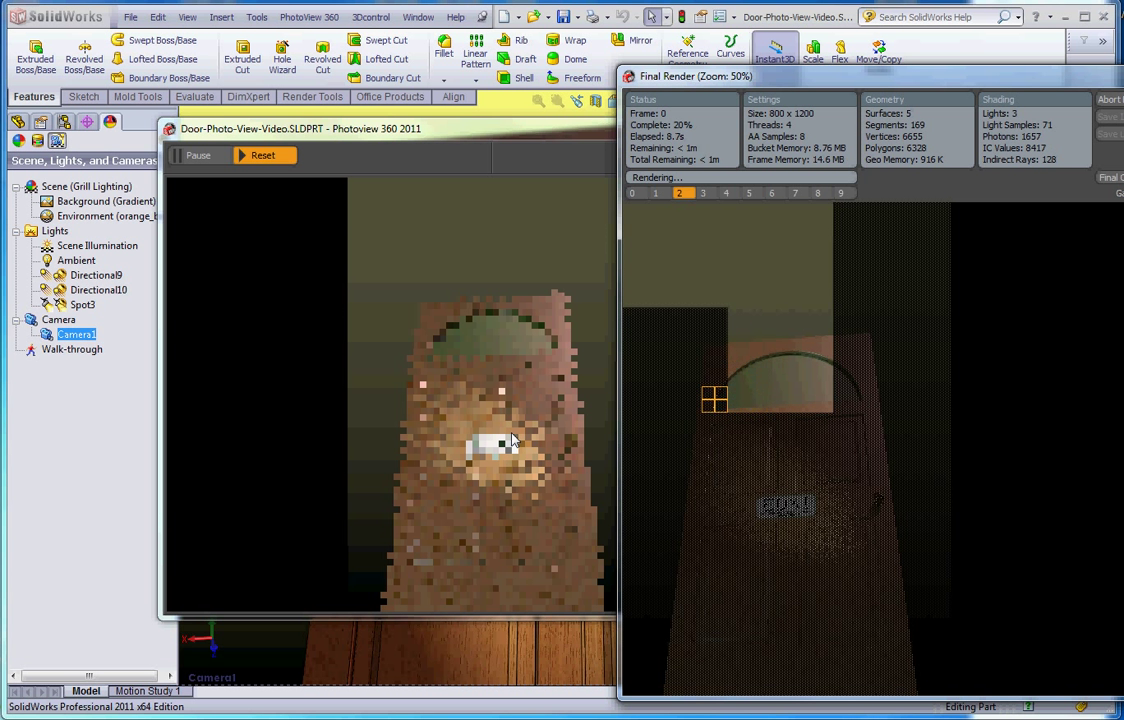
{"action": "left_click_drag", "start_coordinate": [899, 90], "coordinate": [730, 88]}
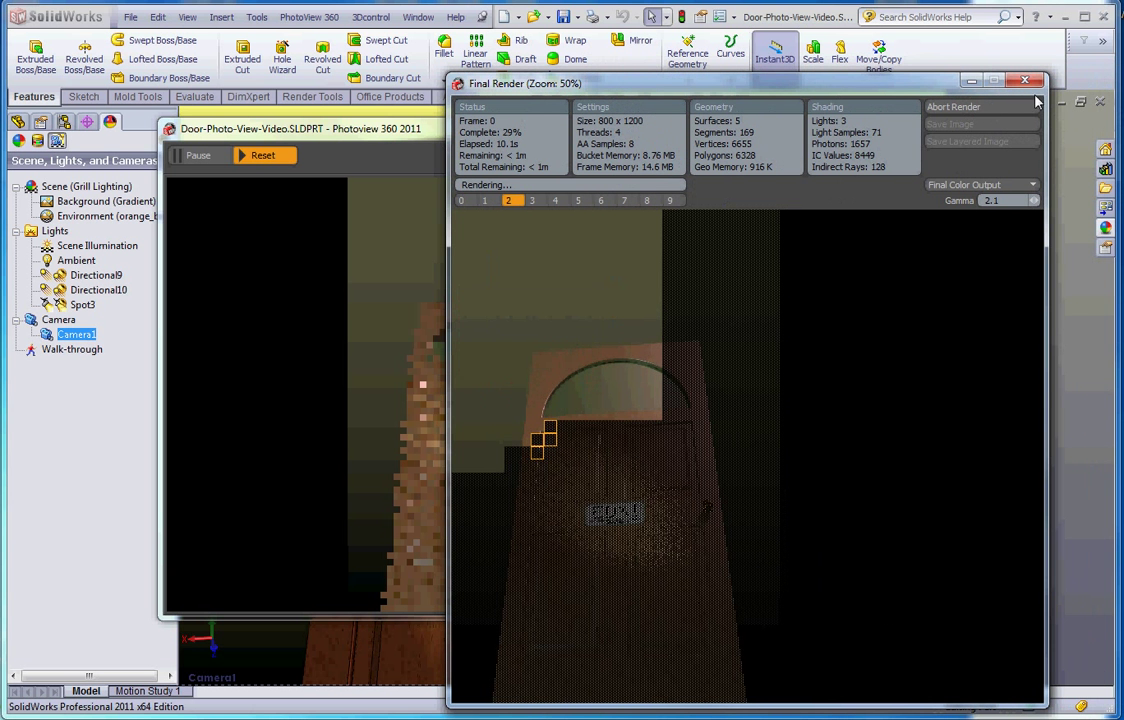
{"action": "left_click", "coordinate": [1019, 80]}
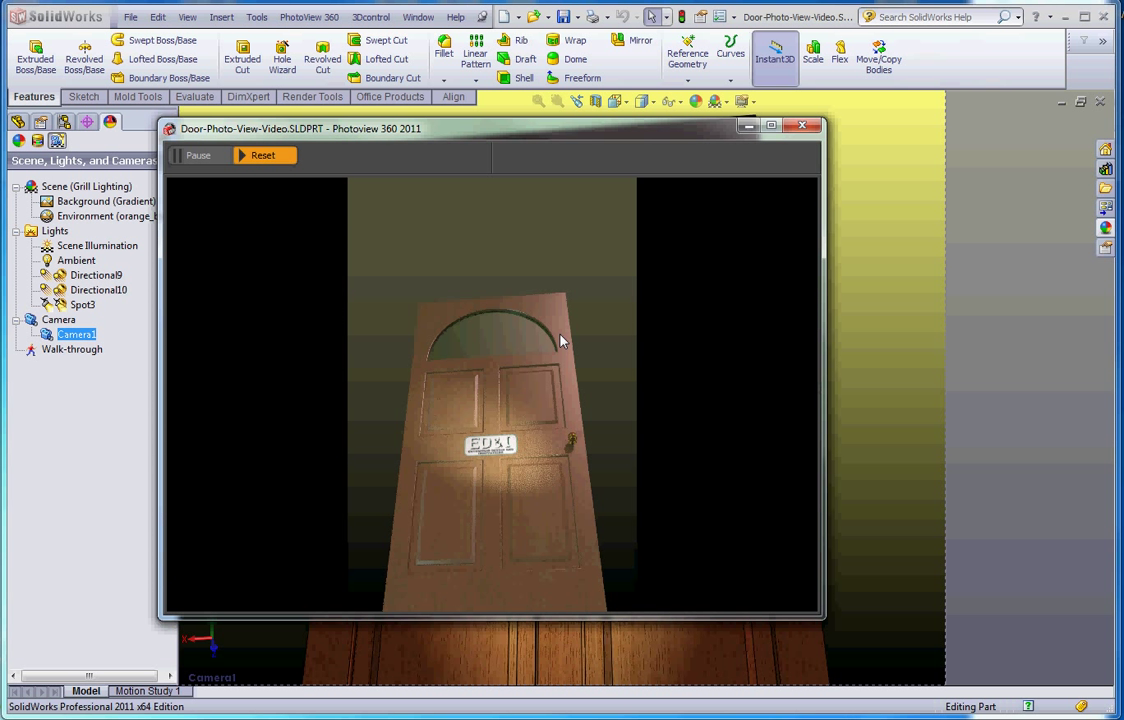
{"action": "left_click", "coordinate": [812, 128]}
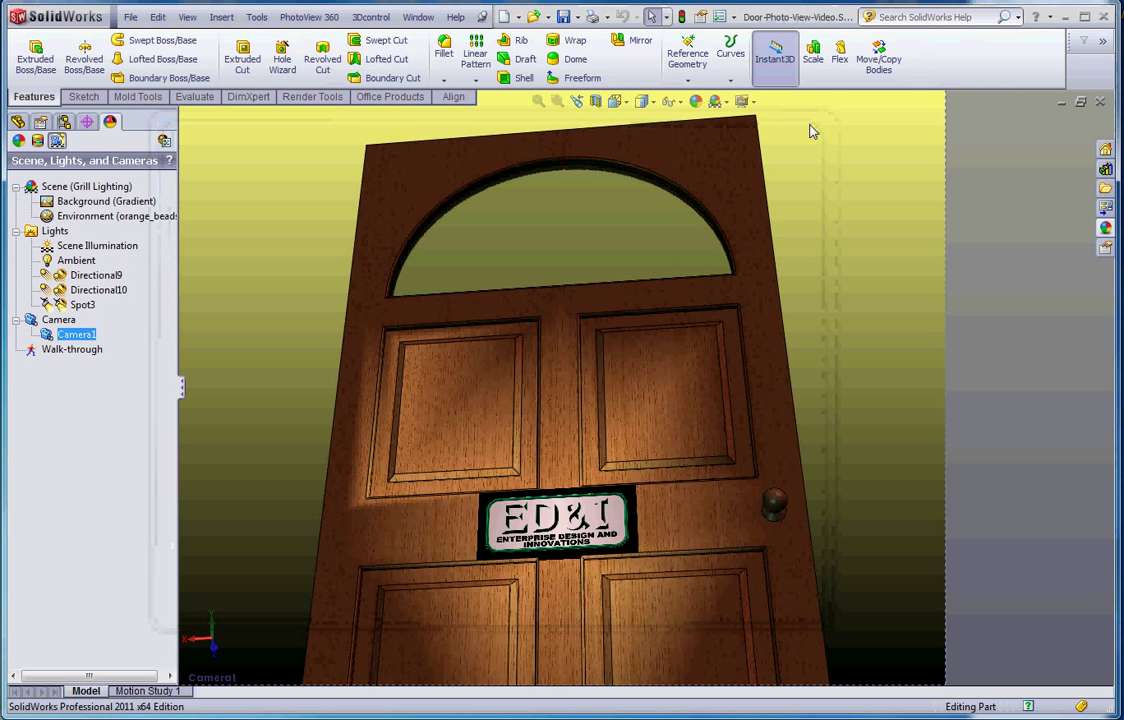